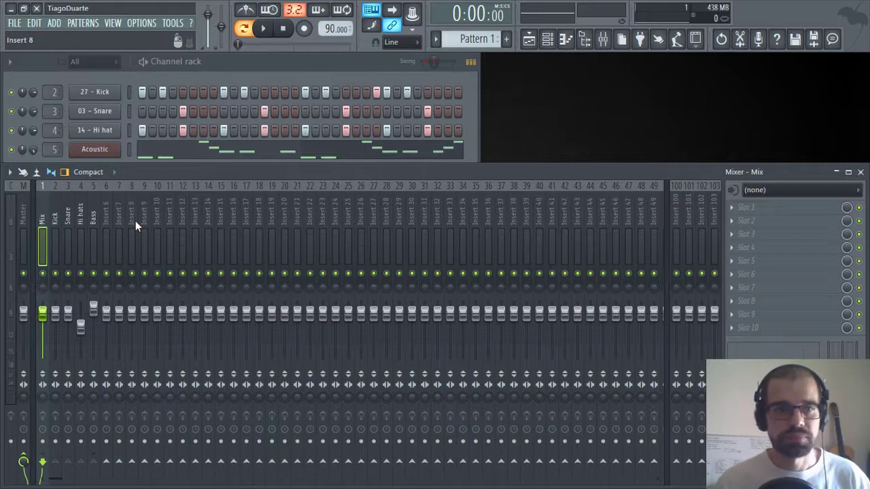
- Examine the routing of the Bass, Mix and Kick tracks in the mixer
left_click(104, 212)
left_click(93, 214)
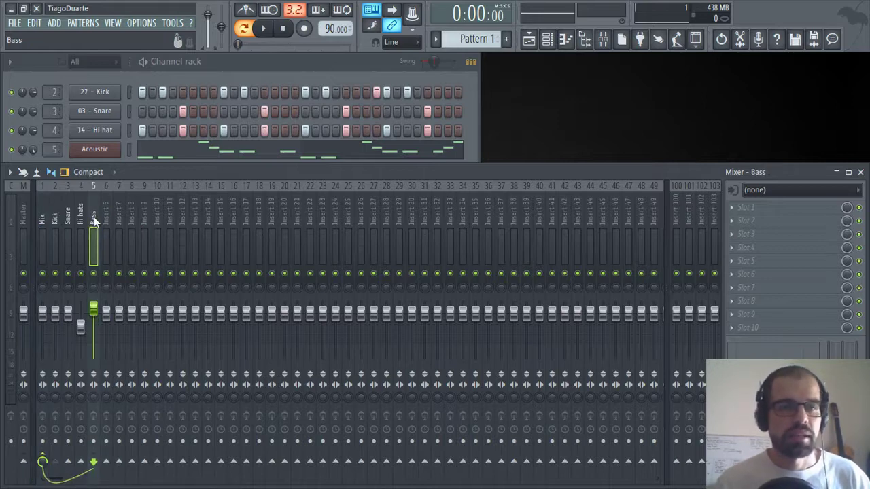
left_click(55, 217)
left_click(43, 221)
left_click(55, 218)
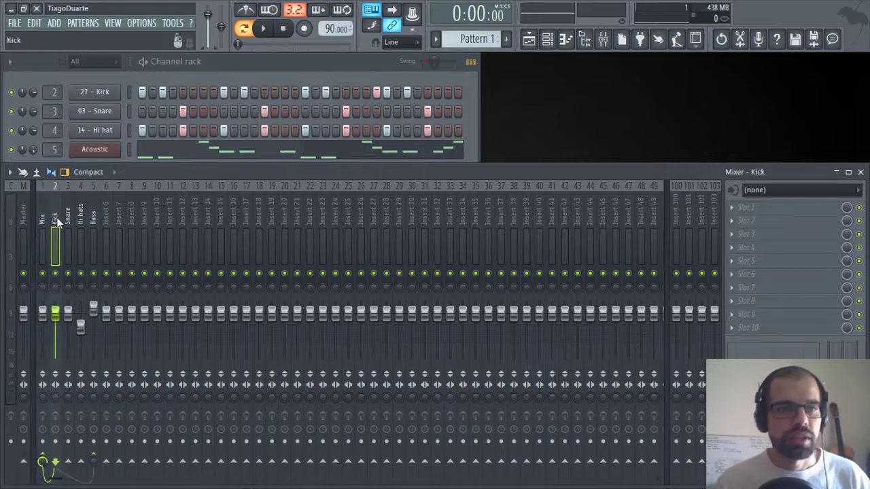
left_click(292, 66)
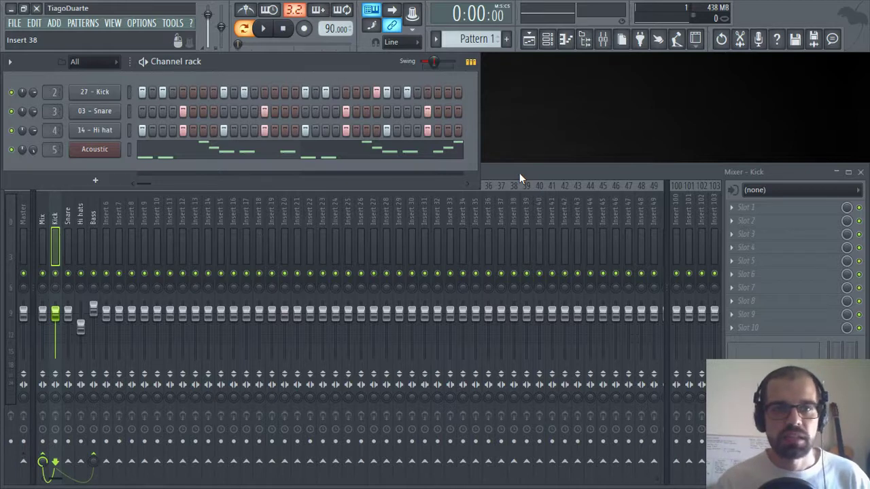
- Mute the Snare and Hi hats tracks and audition only the Kick and Bass
left_click(57, 209)
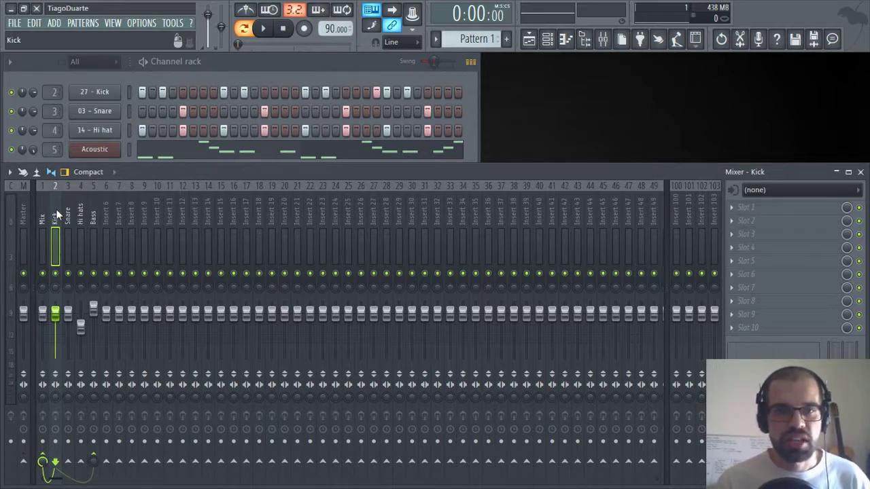
left_click(93, 231)
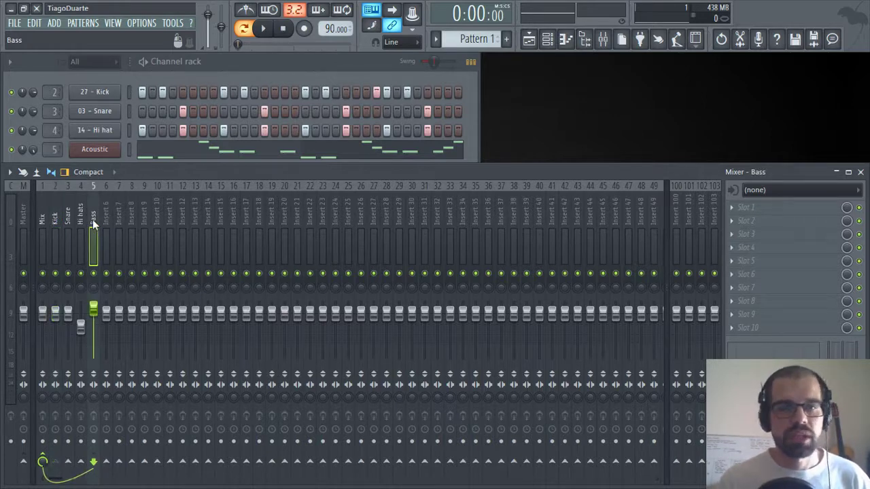
left_click(55, 224)
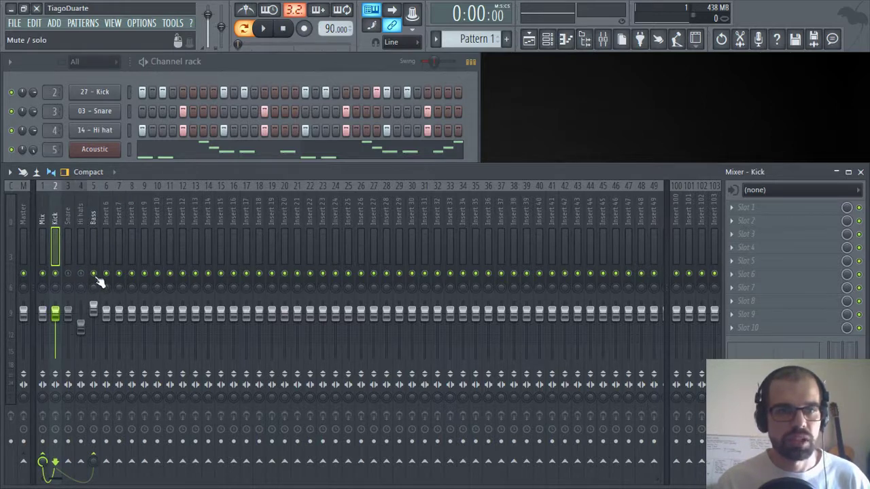
key("space")
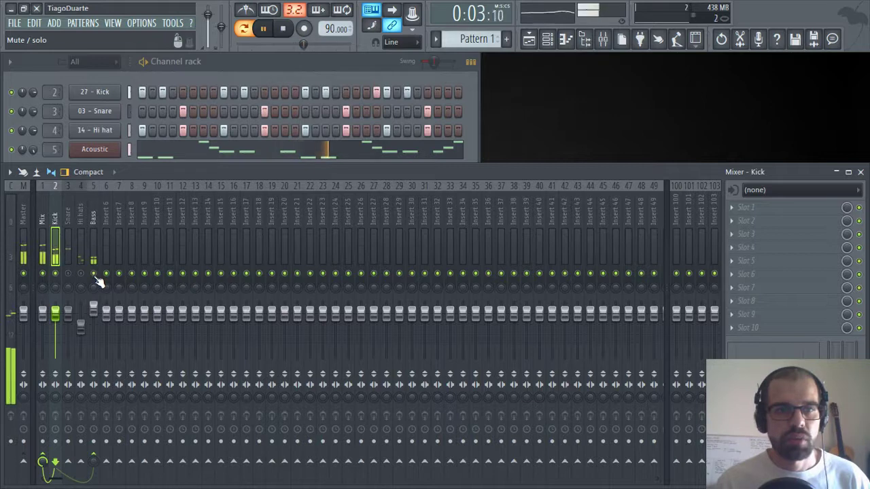
key("space")
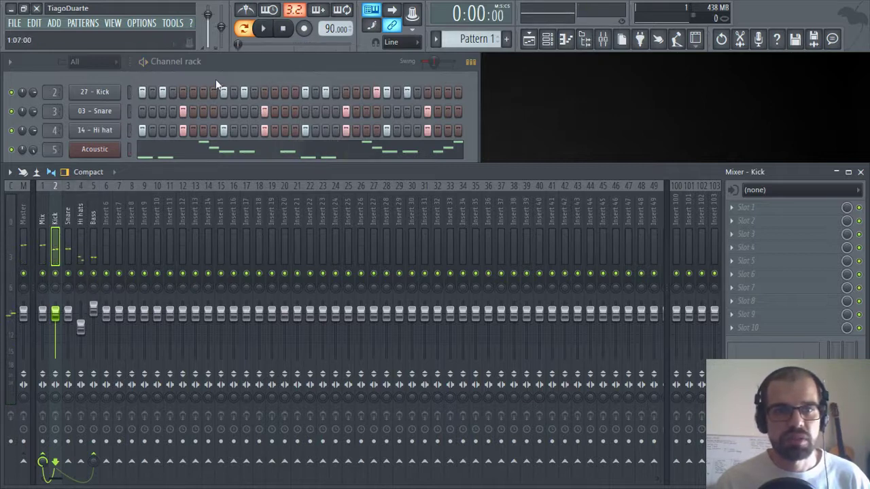
- Play the pattern briefly with the Snare and Hi hats included, and stop it
left_click(265, 65)
key("space")
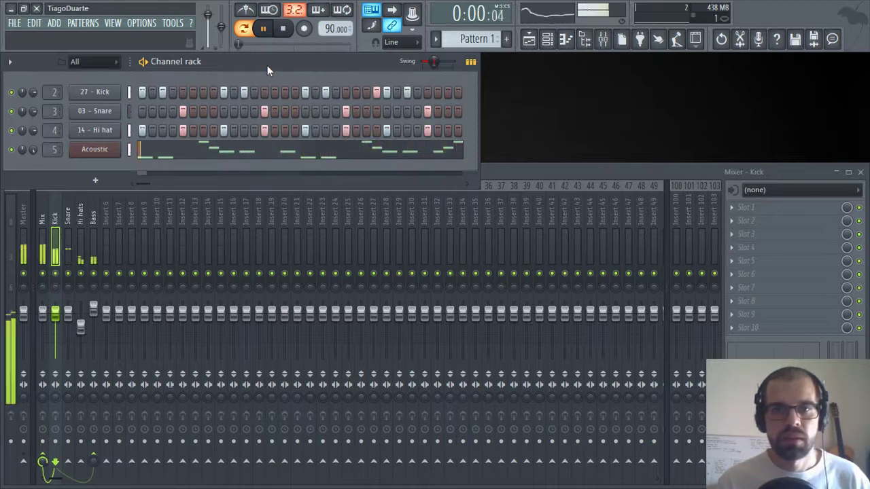
key("space")
- Mute the Snare and Hi hats mixer tracks and start looped playback of the Kick and Bass
left_click(57, 216)
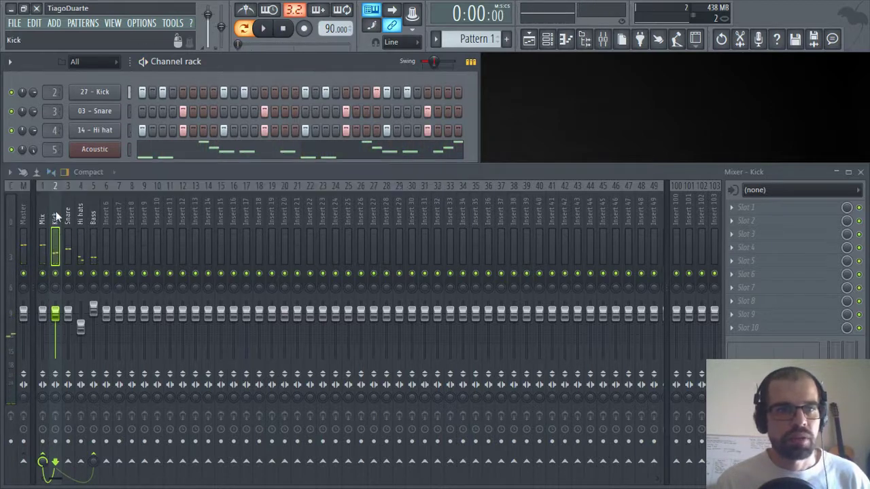
left_click(79, 276)
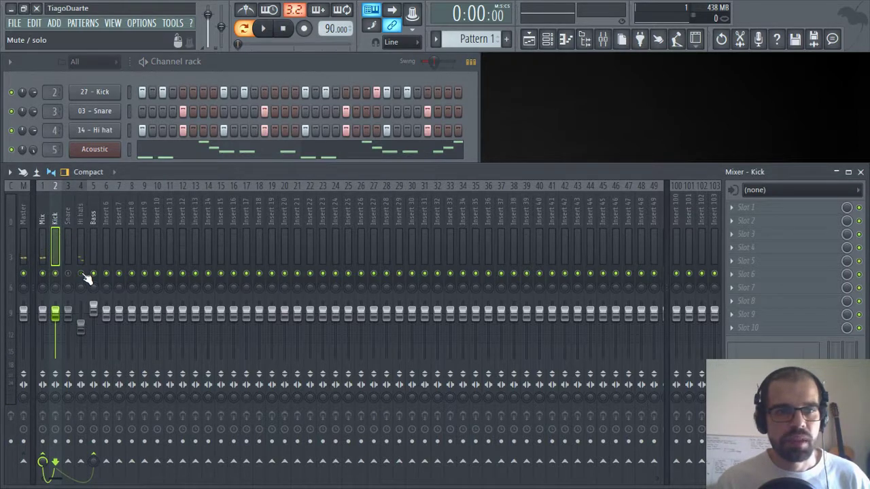
key("space")
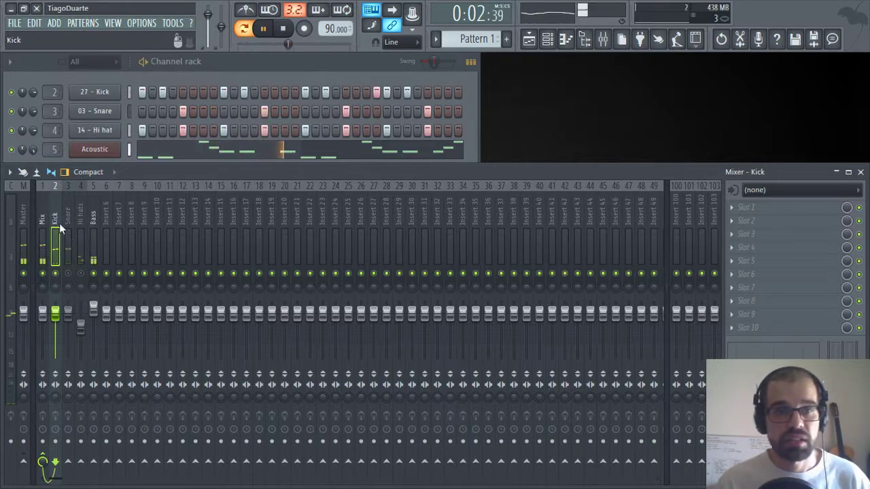
- Sidechain the Kick mixer track to the Bass track, keeping the Kick's route to Mix
left_click(95, 210)
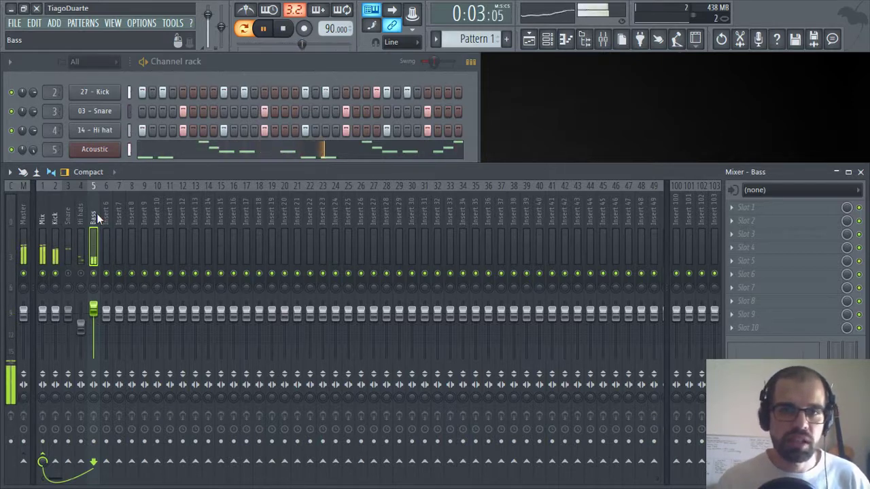
left_click(55, 216)
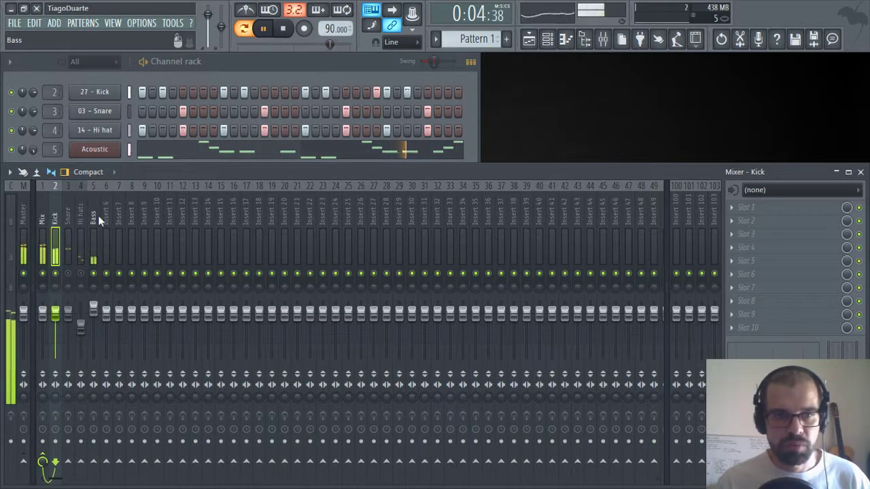
right_click(96, 461)
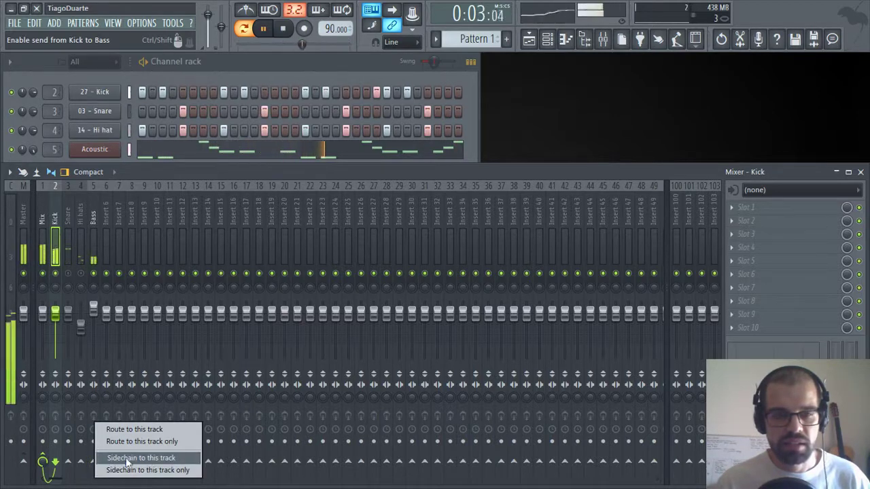
left_click(160, 459)
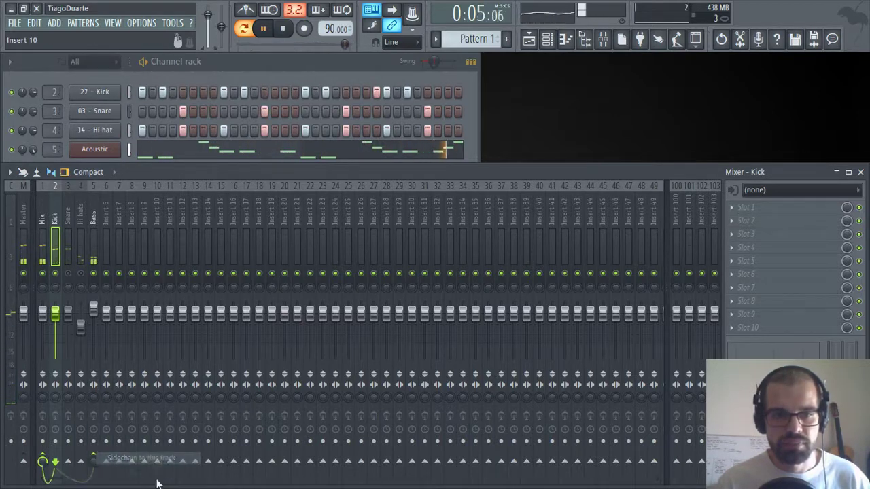
right_click(96, 462)
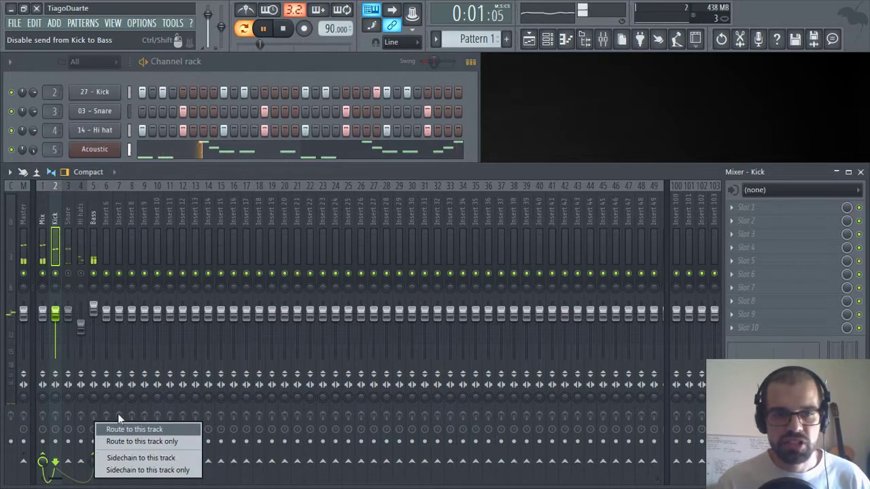
left_click(124, 459)
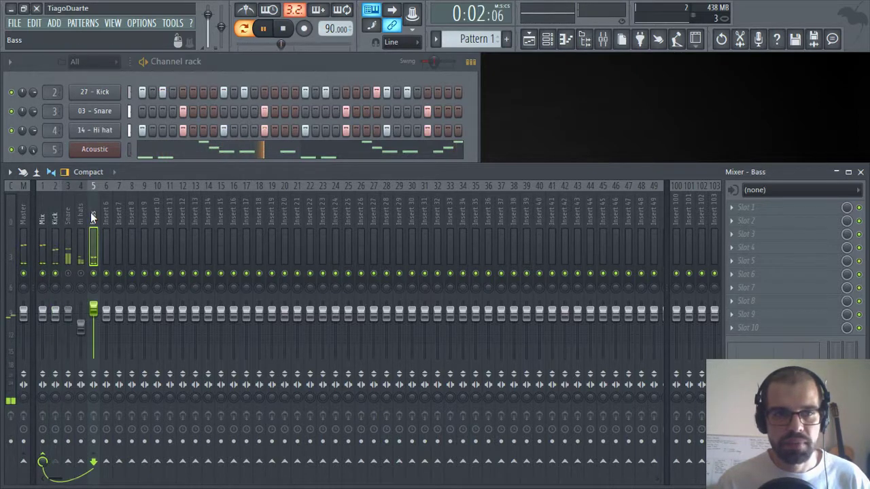
- Disable the Kick's send to Mix and raise its send level to the Bass track to maximum
left_click(55, 218)
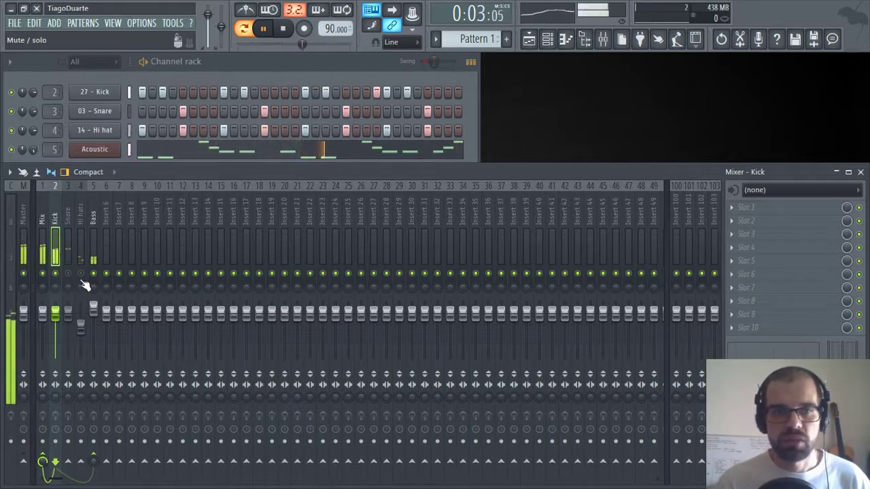
left_click(42, 455)
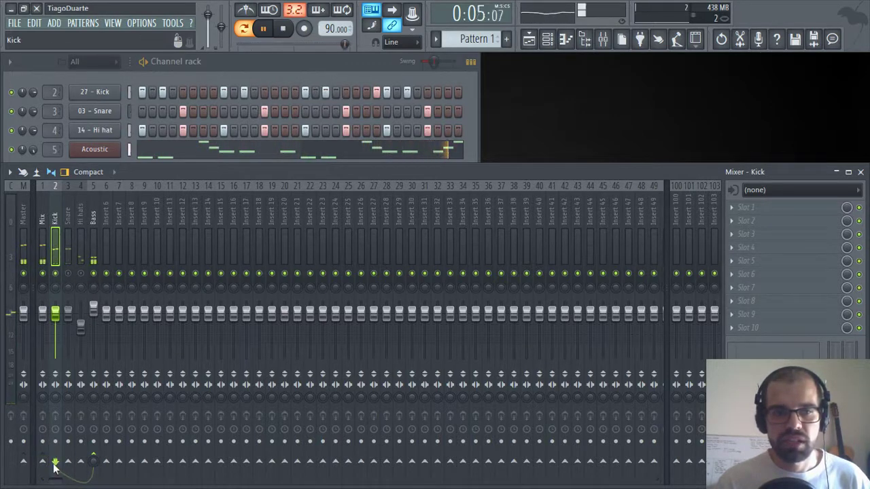
left_click(94, 217)
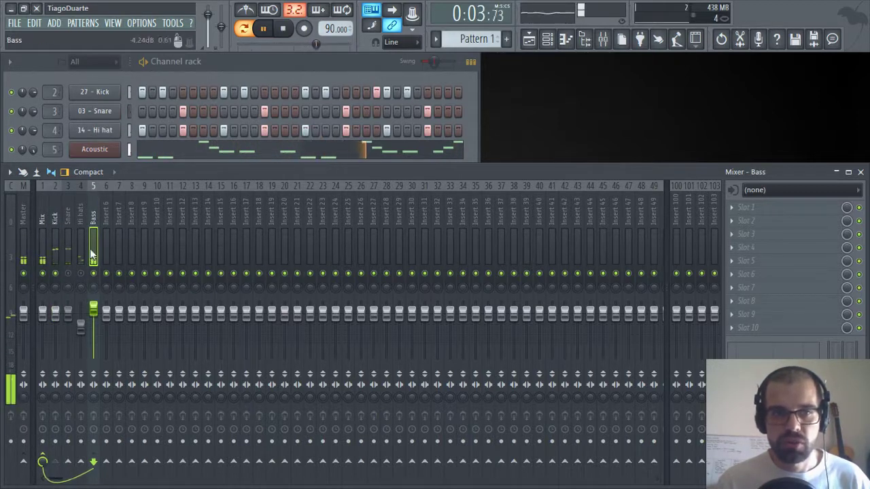
left_click(55, 207)
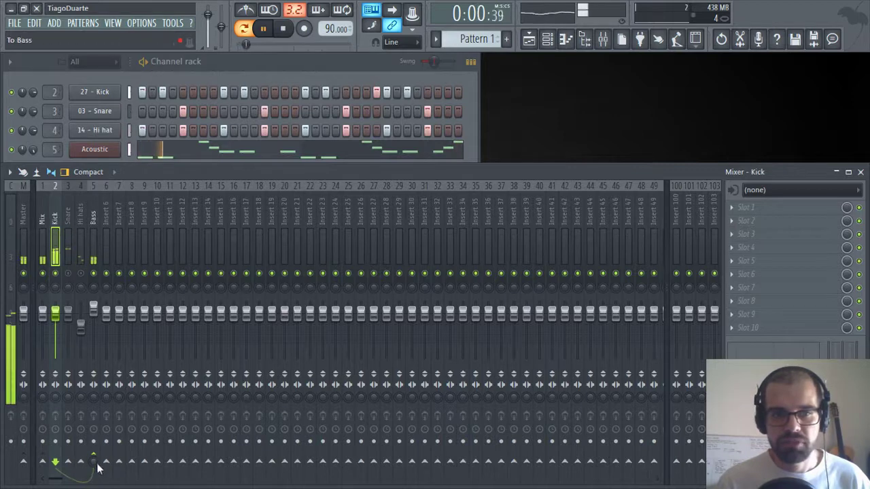
left_click_drag(93, 462, 93, 424)
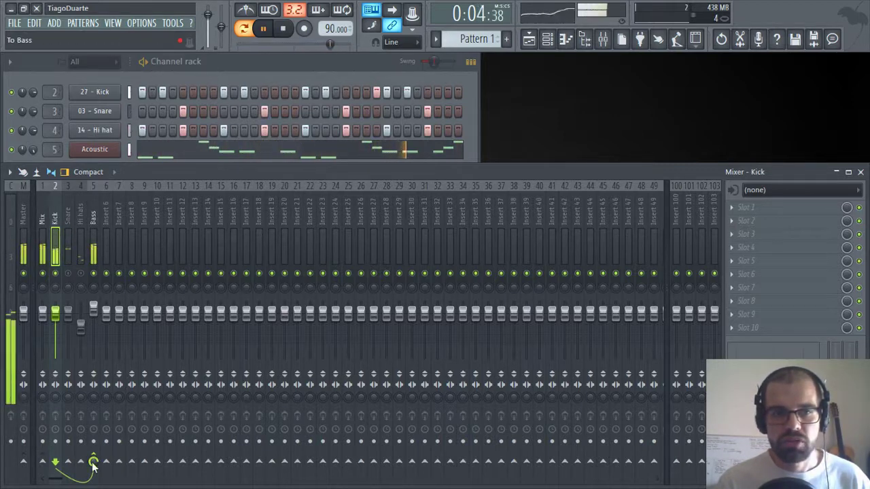
- Restore the Kick's send to Mix and bring its send level to Bass back to zero
left_click(91, 208)
left_click(57, 218)
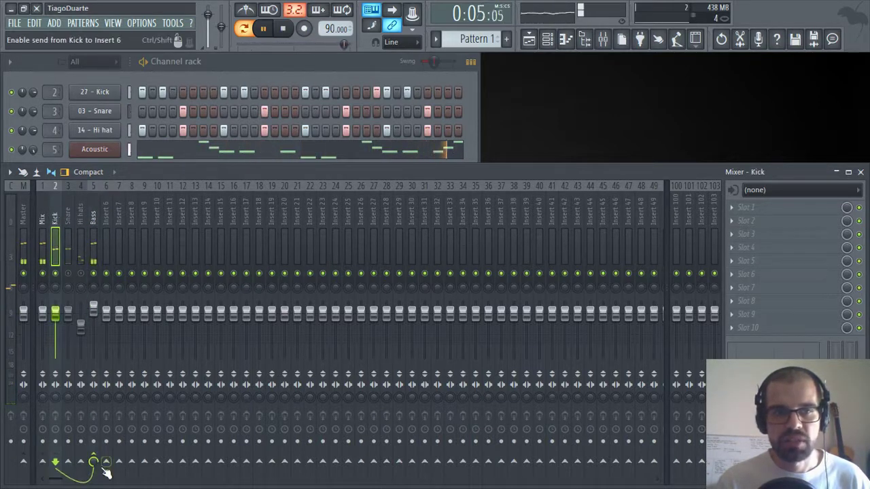
left_click(42, 462)
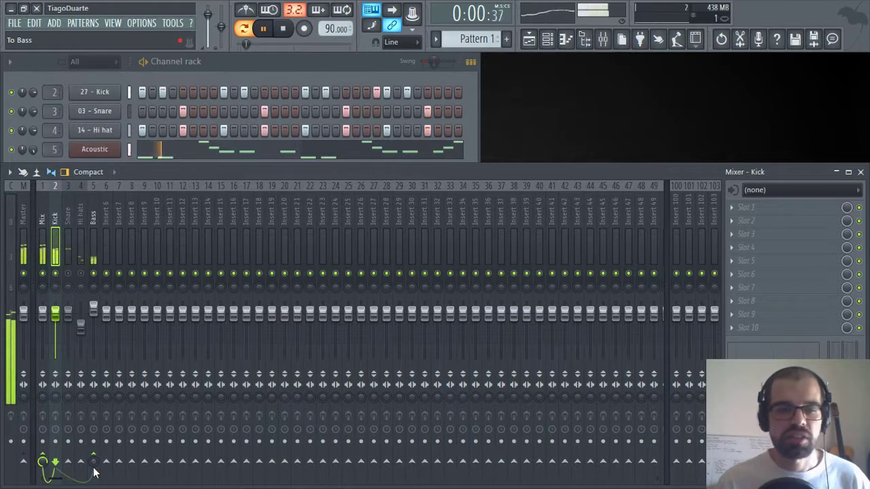
- Load Fruity Limiter in the first effect slot of the Bass track and move its window over the mixer
left_click(93, 216)
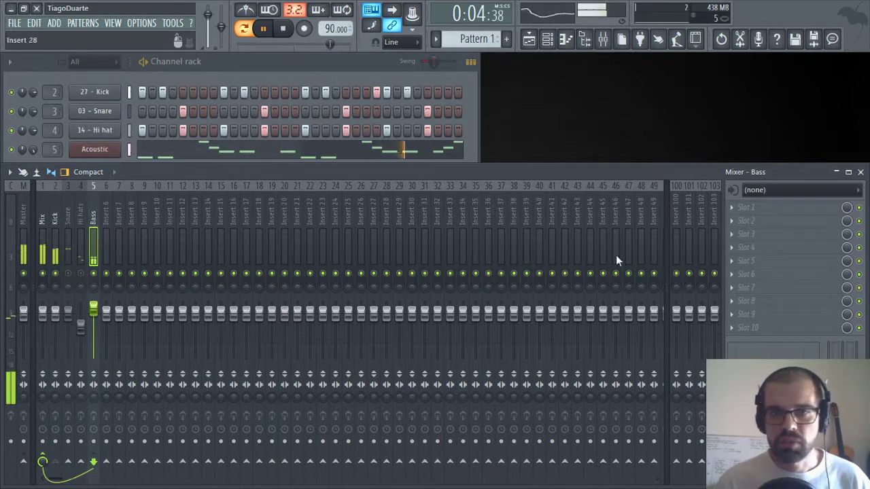
left_click(761, 211)
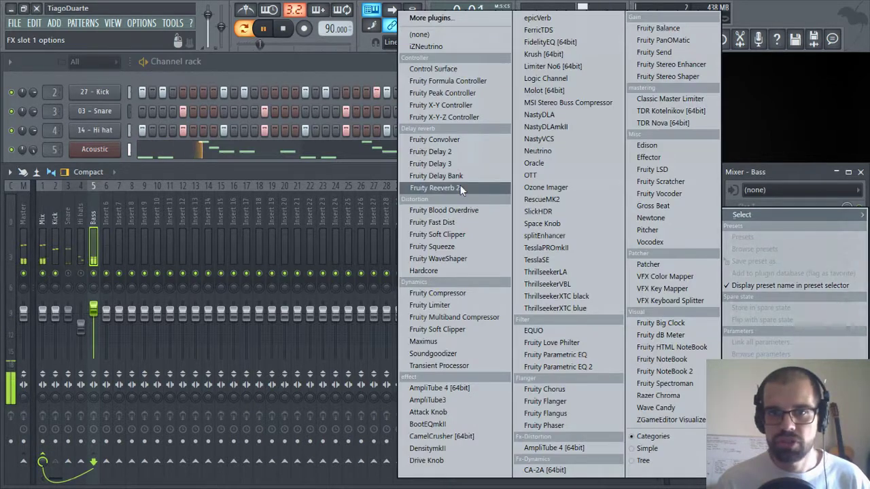
left_click(425, 306)
left_click_drag(459, 234, 361, 111)
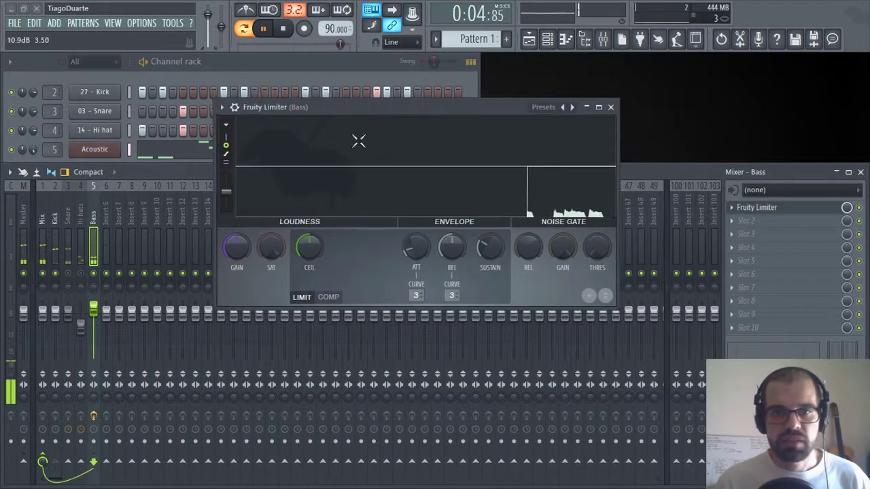
- Switch the Bass track's Fruity Limiter to compressor mode and set its sidechain input to 1
left_click(335, 302)
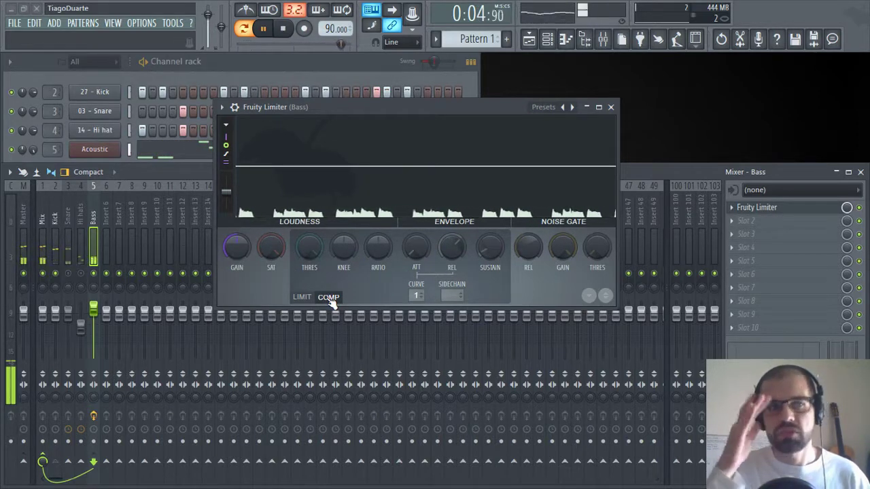
left_click(450, 293)
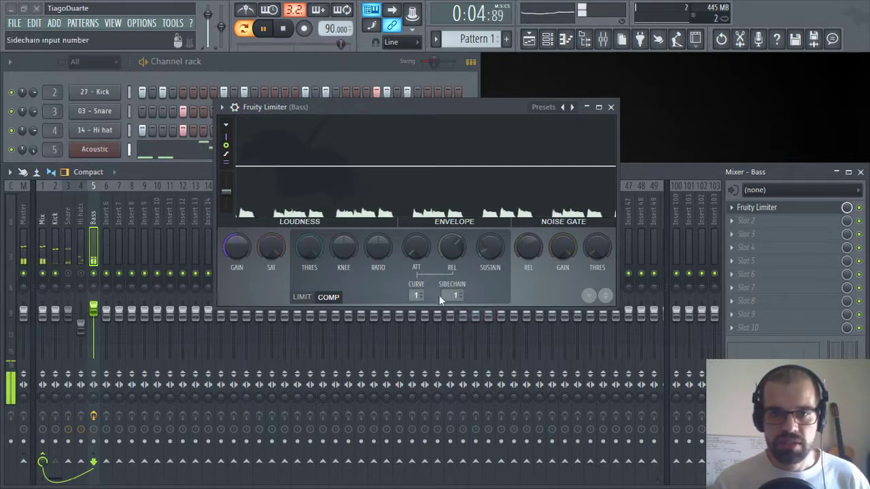
- Sidechain the Snare mixer track to the Bass track
left_click(66, 217)
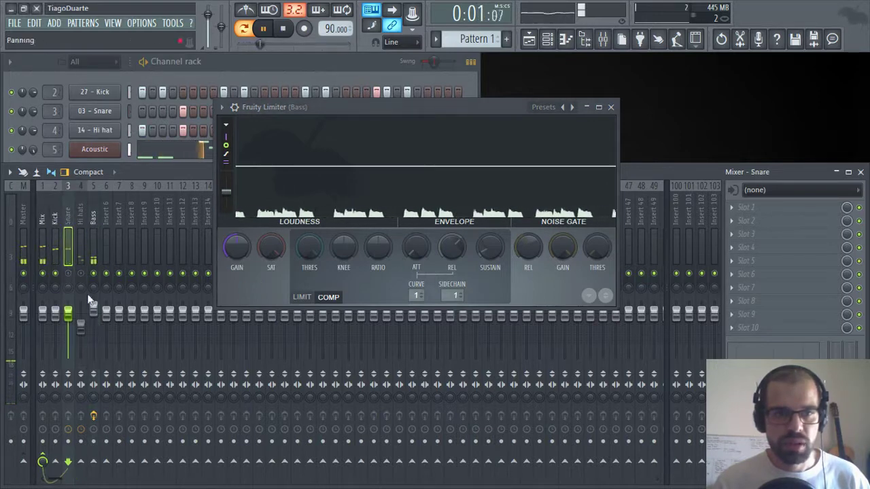
right_click(95, 465)
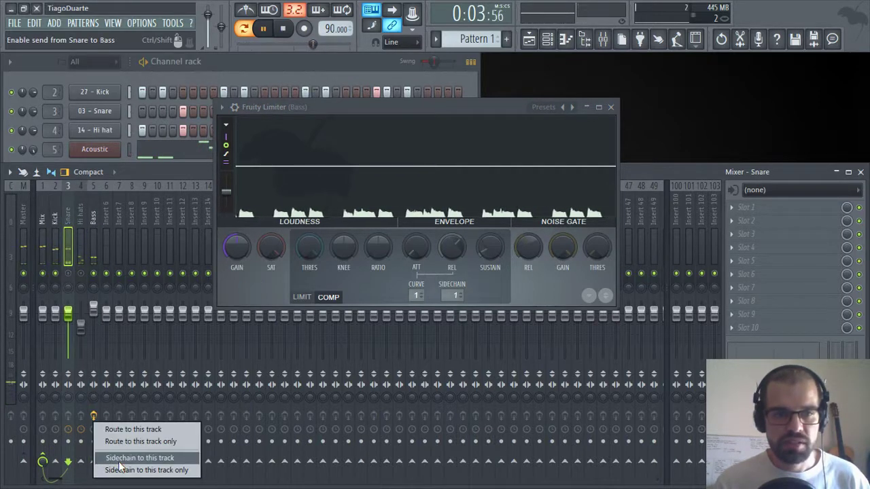
left_click(119, 458)
- Check which sidechain sources the Bass track's Fruity Limiter offers, leaving the selection as it is
left_click(92, 216)
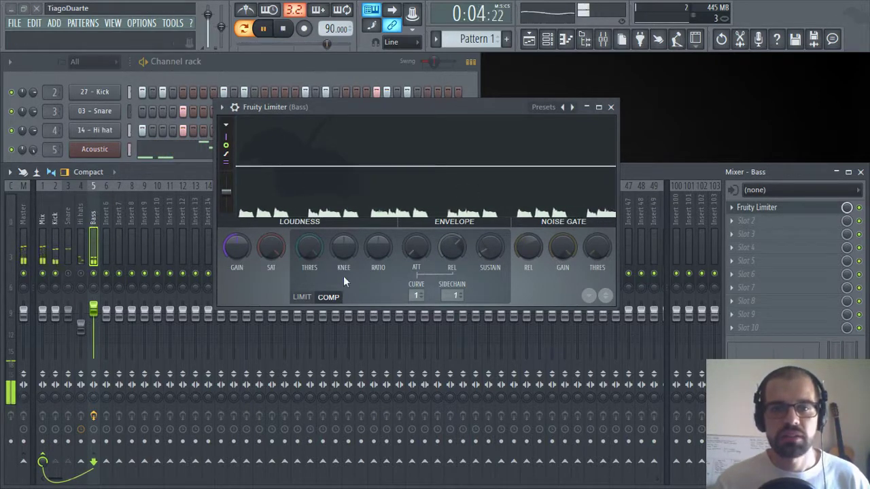
left_click(455, 295)
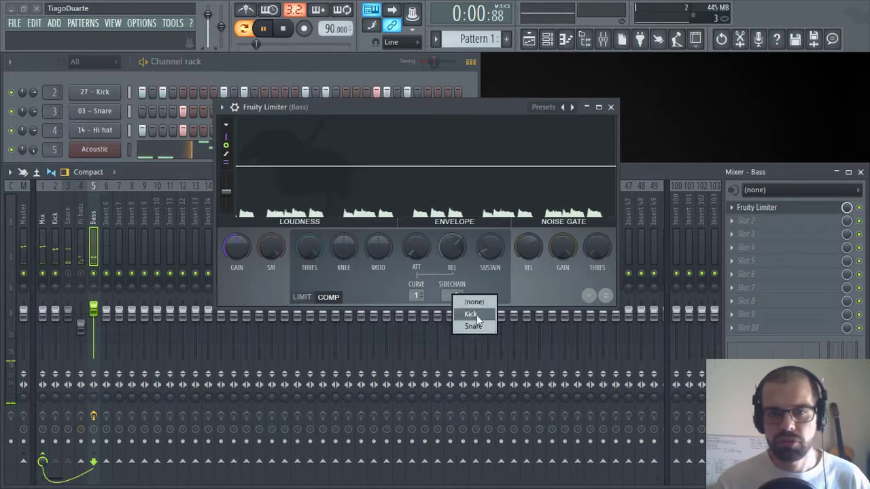
left_click(491, 280)
- Check the Snare and Kick tracks' routing and enlarge the Bass track's Fruity Limiter window over the mixer
left_click(67, 209)
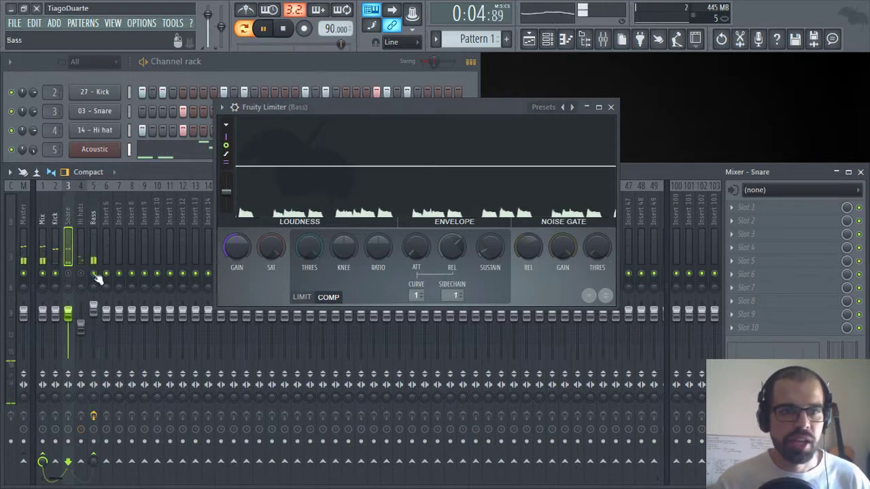
left_click(55, 231)
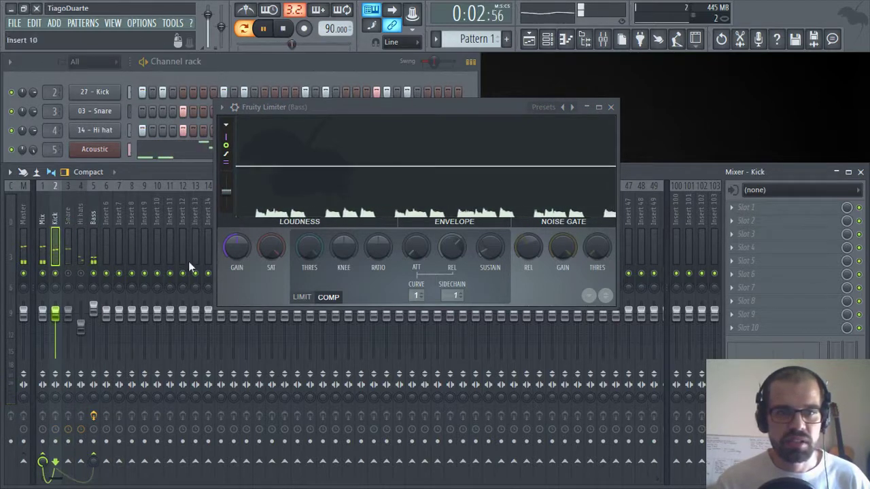
left_click(418, 110)
left_click_drag(391, 116, 306, 79)
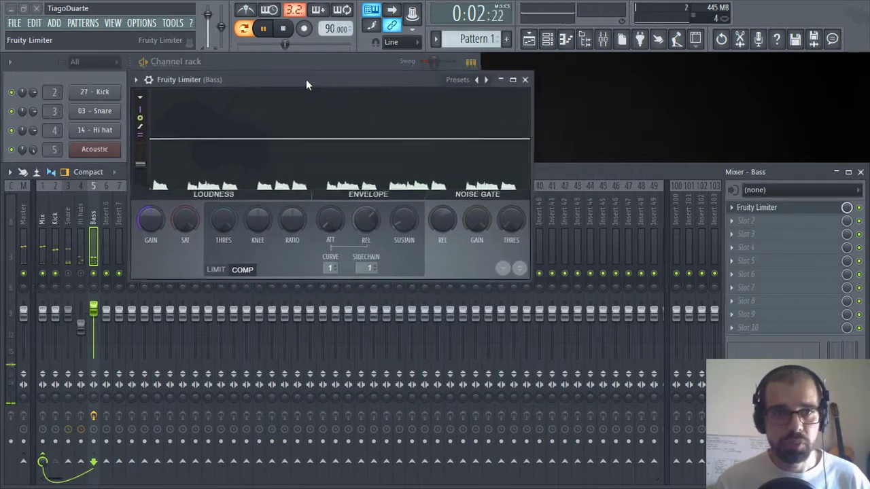
left_click_drag(532, 285, 758, 469)
left_click_drag(416, 89, 421, 68)
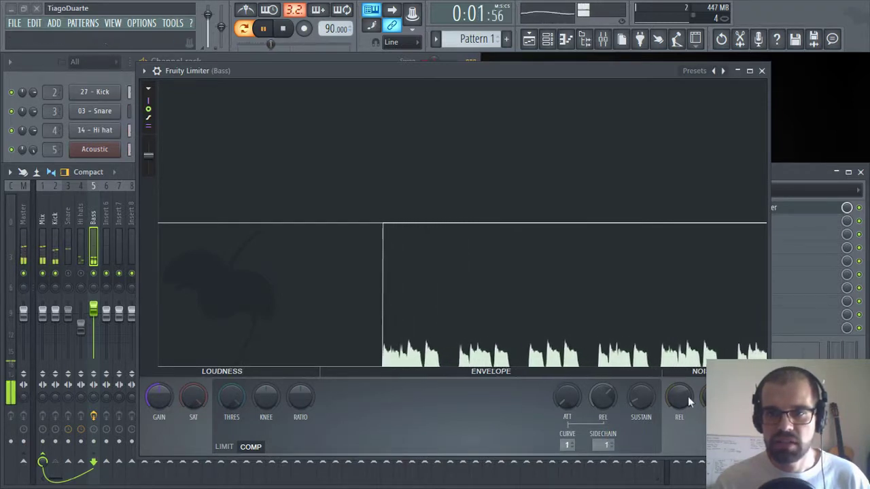
- Raise the Fruity Limiter's display speed slightly, widen its window and move it up over the channel rack
left_click_drag(148, 156, 148, 148)
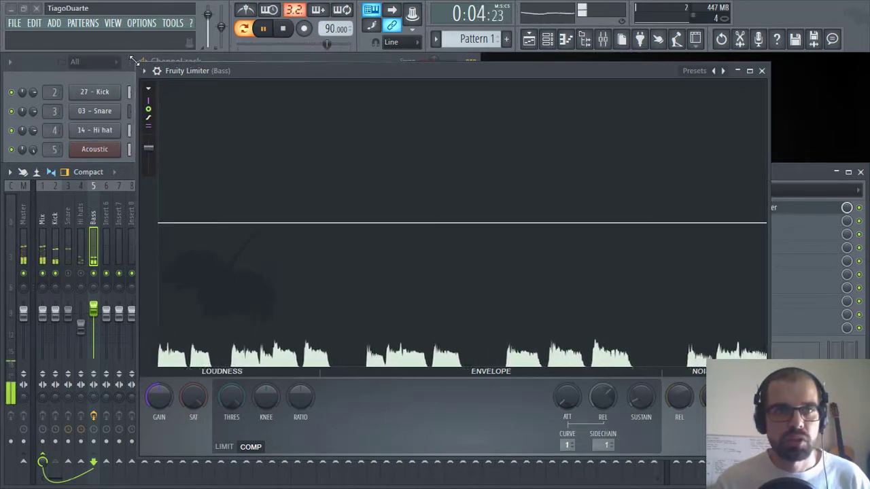
left_click_drag(139, 61, 22, 95)
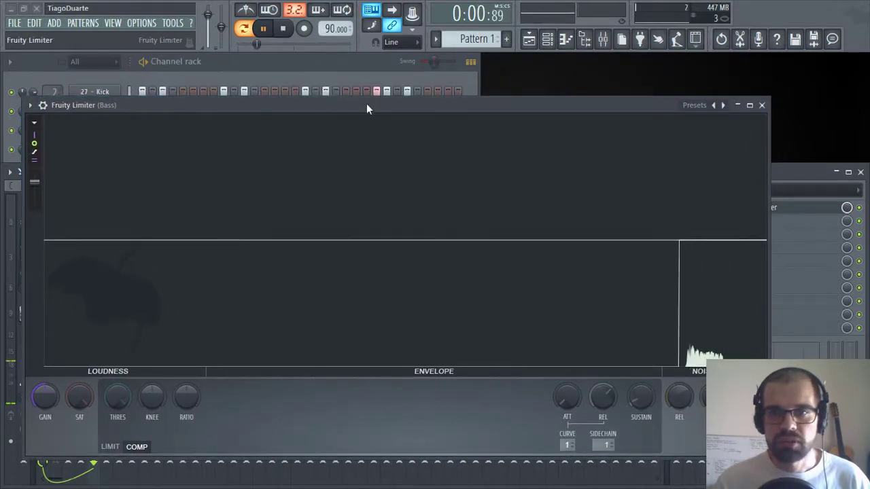
left_click_drag(367, 105, 435, 61)
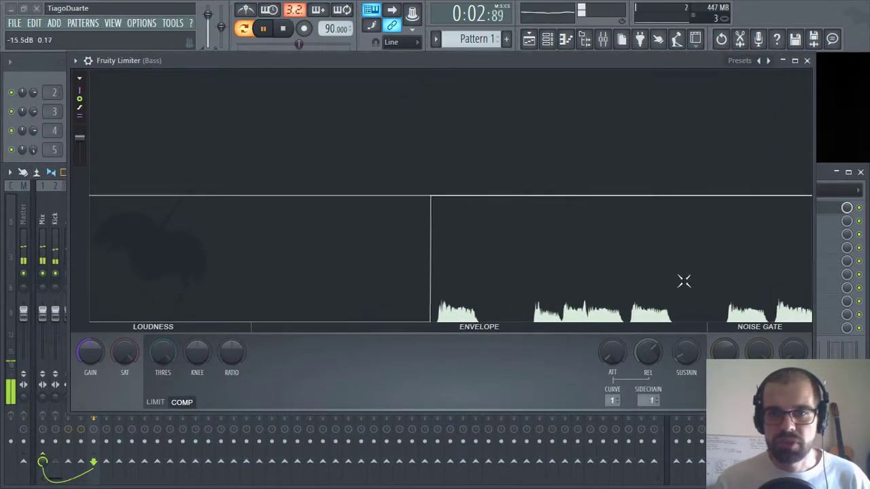
- Lower the compressor threshold to just below the kick's sidechain peaks and play the pattern to hear it
left_click_drag(162, 353, 162, 401)
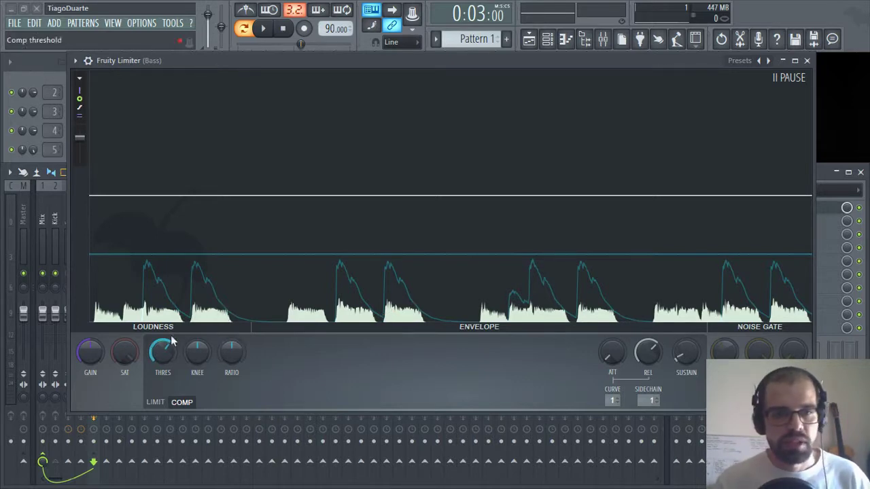
left_click_drag(161, 351, 161, 366)
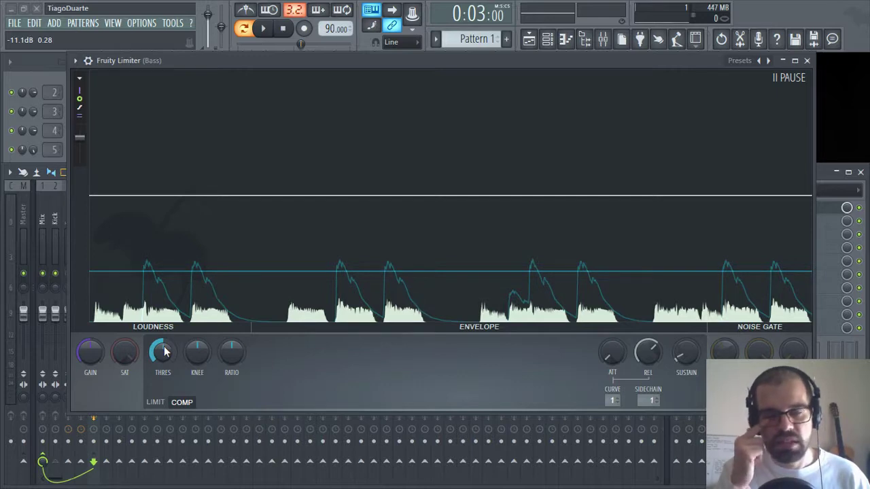
key("space")
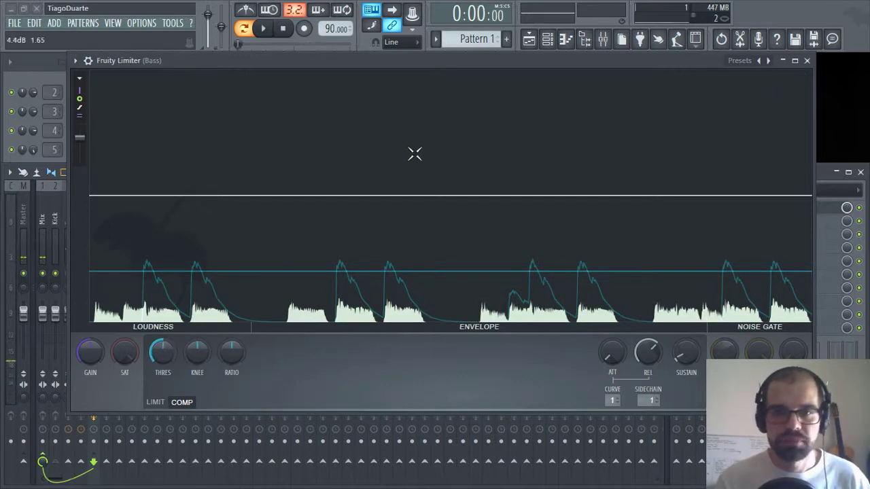
key("space")
left_click_drag(163, 352, 163, 354)
- Try a compression ratio of 20.0:1, reduce it to a more moderate ratio and lower the threshold further
left_click_drag(235, 359, 236, 335)
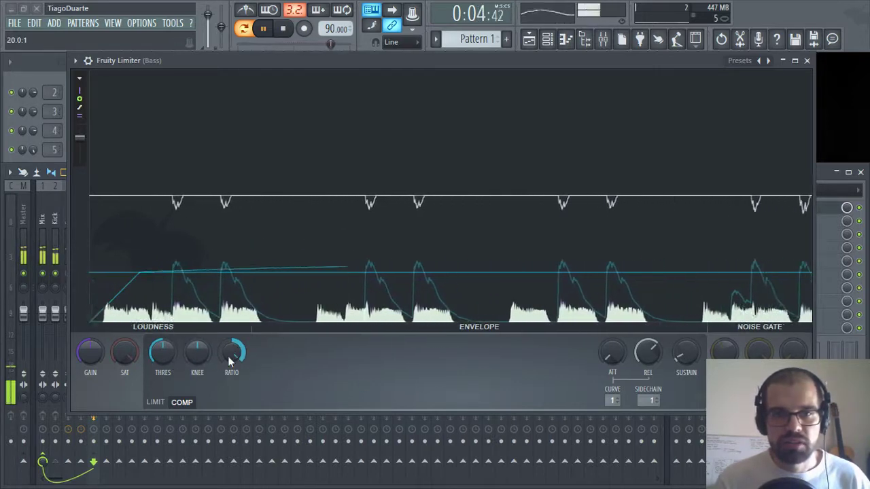
left_click_drag(230, 361, 230, 383)
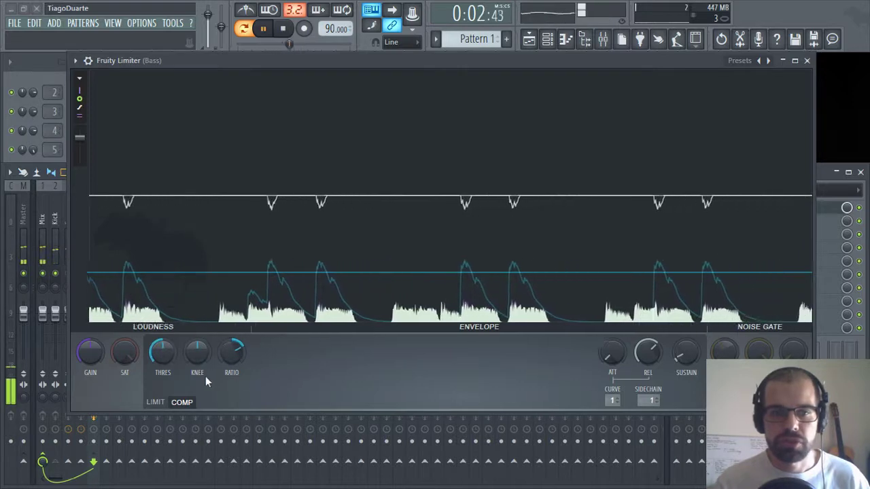
left_click_drag(161, 353, 161, 388)
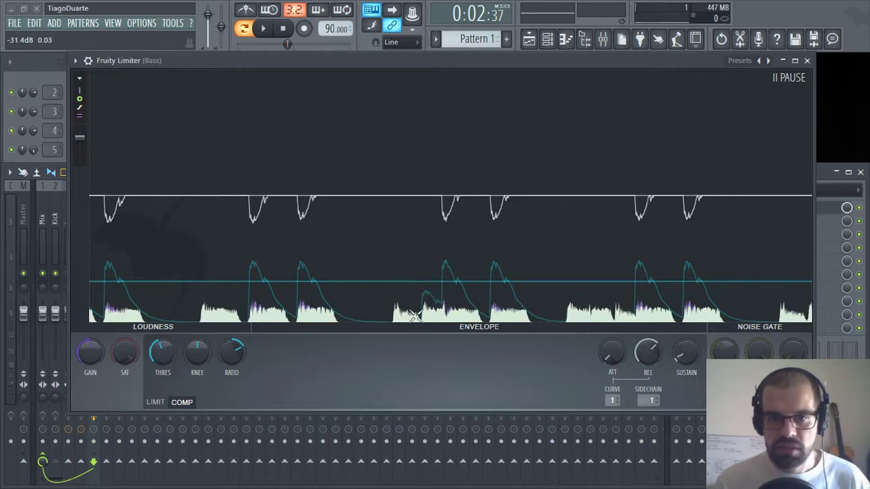
- Check the velocities of the Kick notes in the piano roll and close it, leaving the notes as they are
left_click_drag(513, 68, 509, 186)
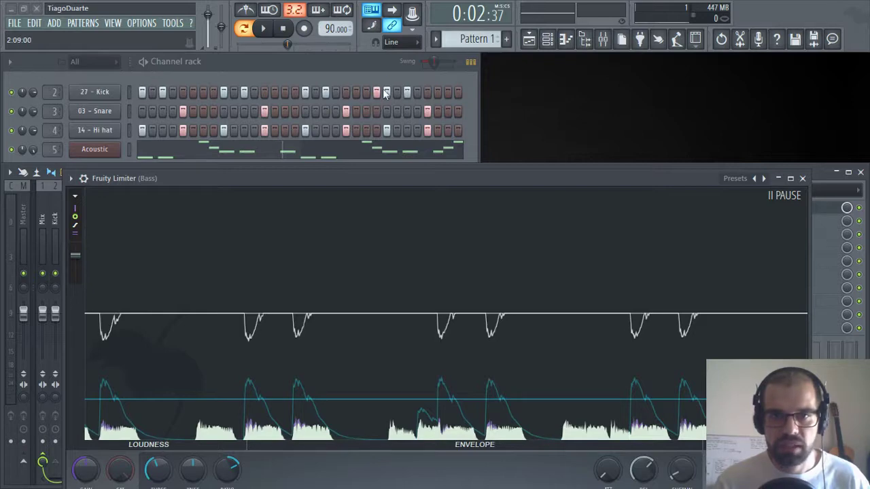
right_click(96, 93)
left_click(141, 89)
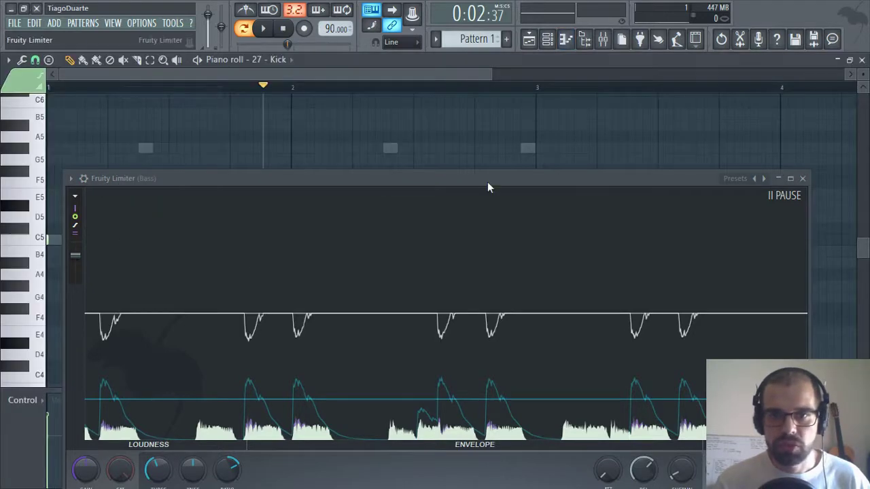
left_click_drag(499, 181, 567, 488)
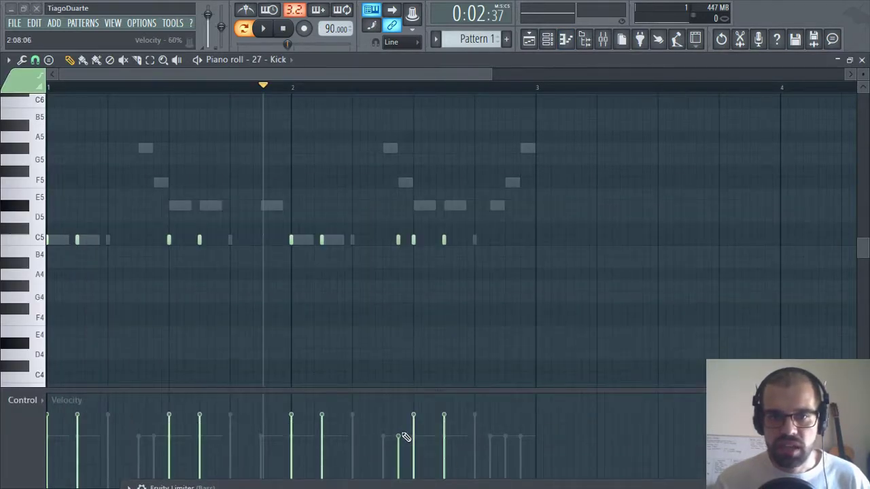
left_click_drag(391, 223, 411, 273)
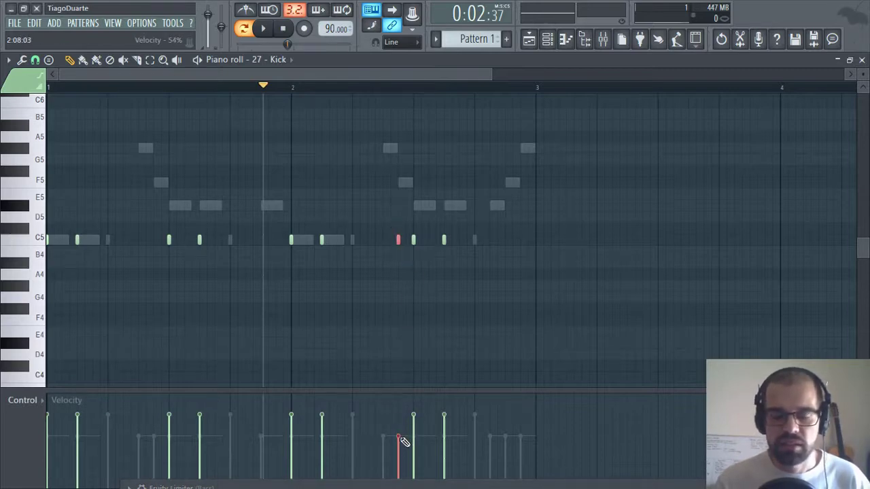
left_click(862, 60)
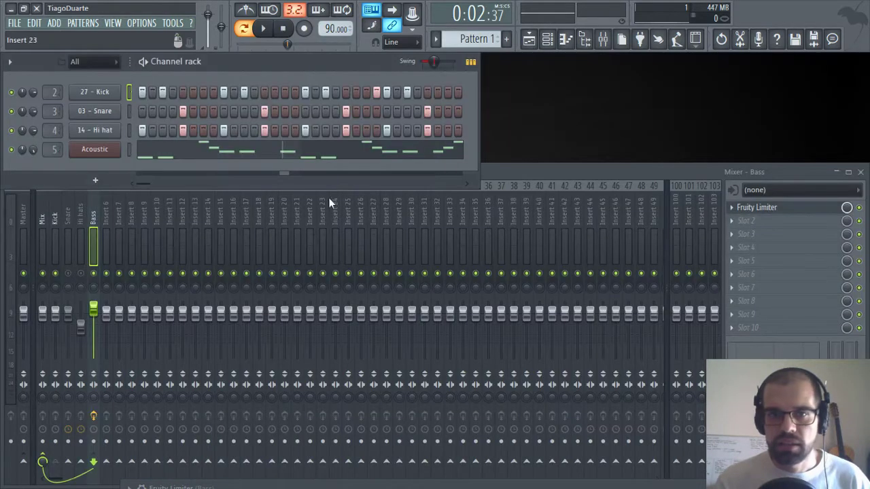
- Bring back the Bass track's Fruity Limiter and play the pattern to examine the gain reduction at each kick
left_click(782, 213)
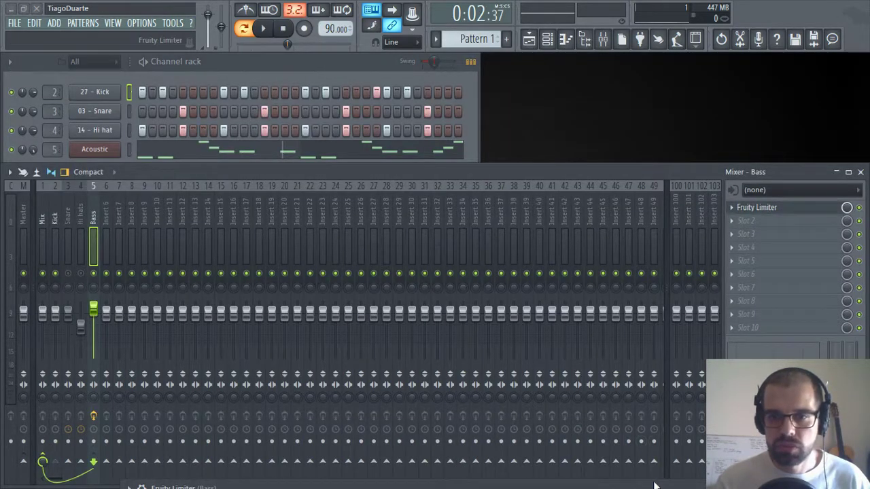
key("space")
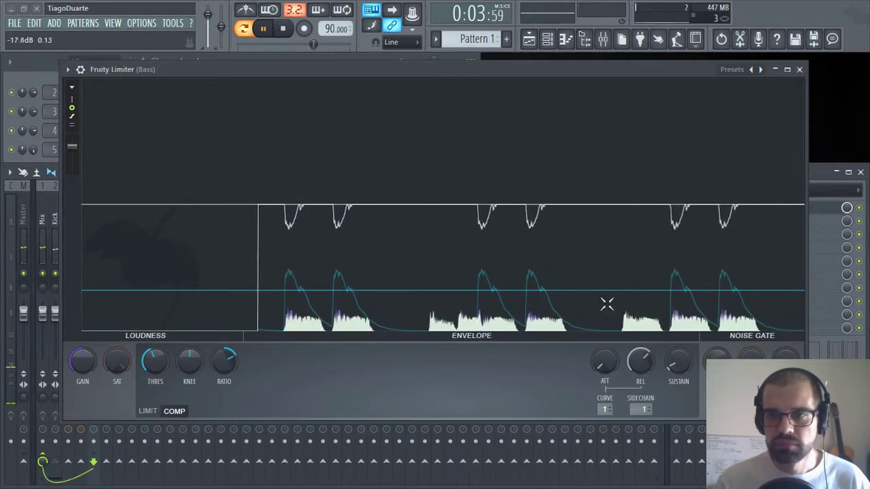
key("space")
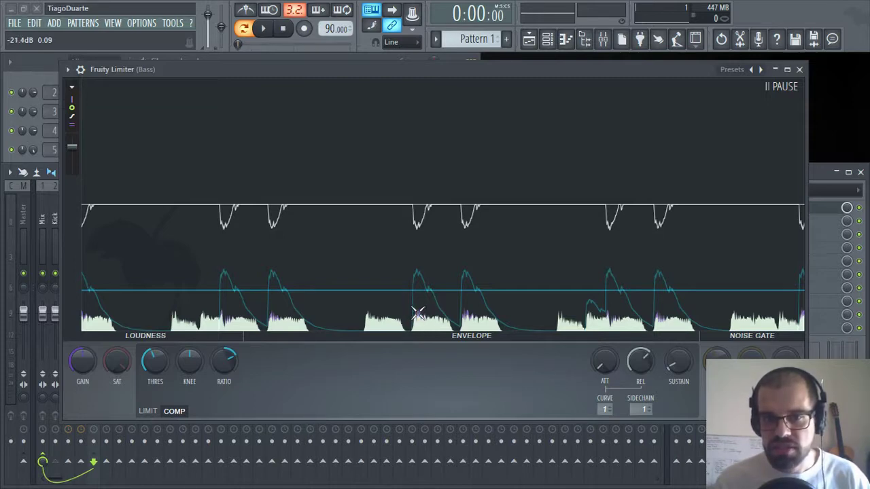
- Lower the compressor threshold to around the bass signal's peak level and play the pattern to hear the stronger ducking
left_click_drag(228, 364, 229, 359)
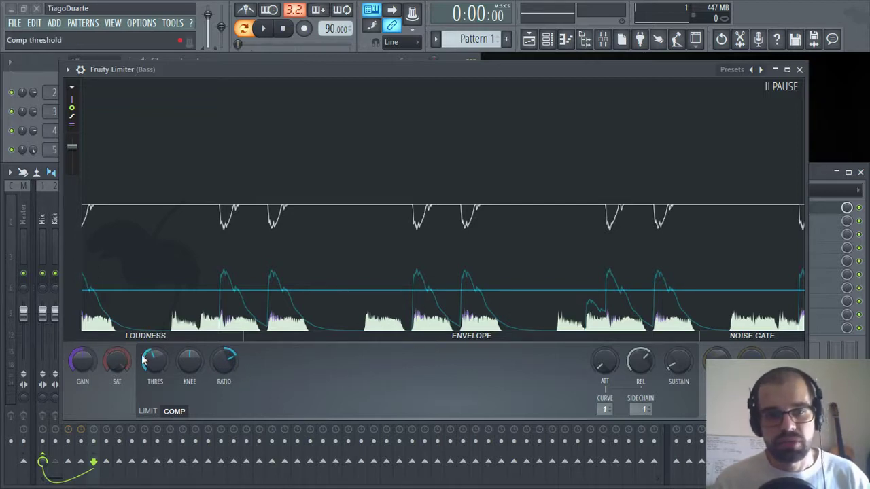
left_click_drag(162, 358, 135, 389)
key("space")
left_click(530, 257)
key("space")
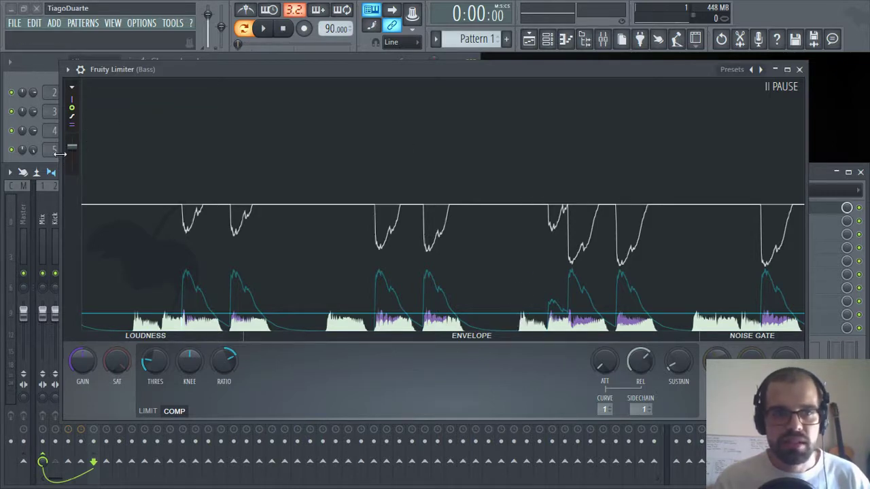
- Narrow the Fruity Limiter window to uncover the mixer tracks and play the pattern, toggling the limiter to compare the sound
left_click_drag(60, 155, 127, 155)
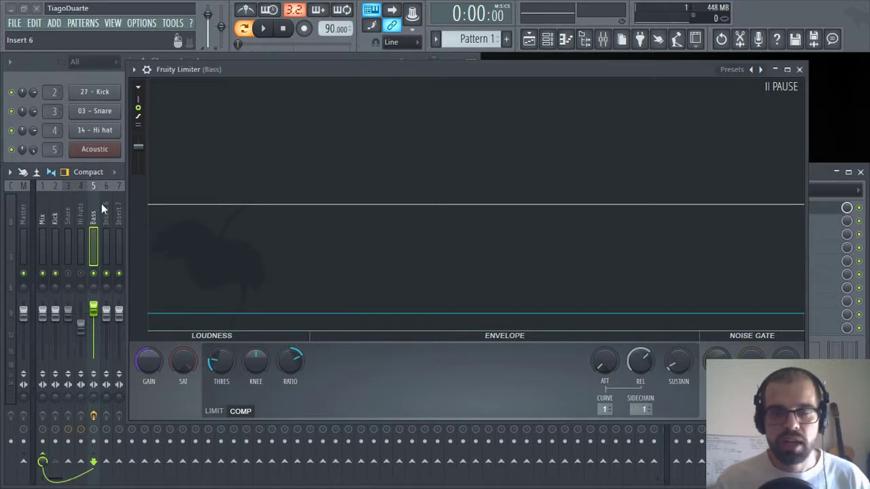
key("space")
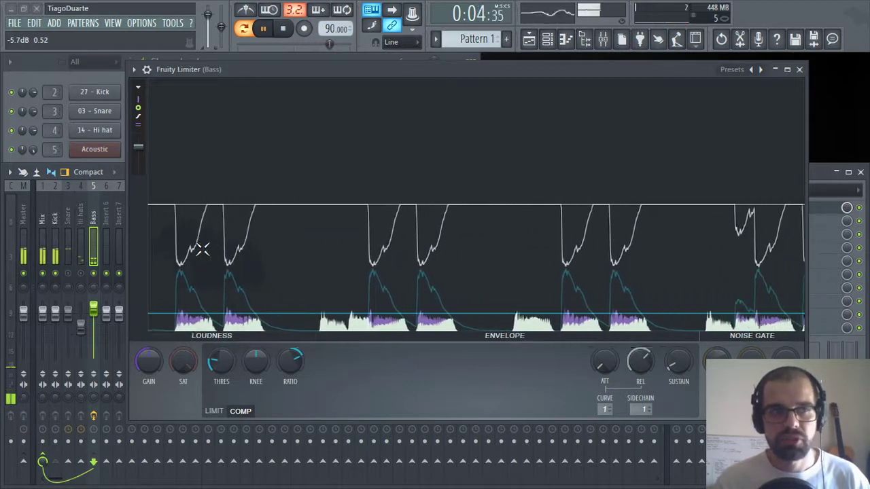
key("space")
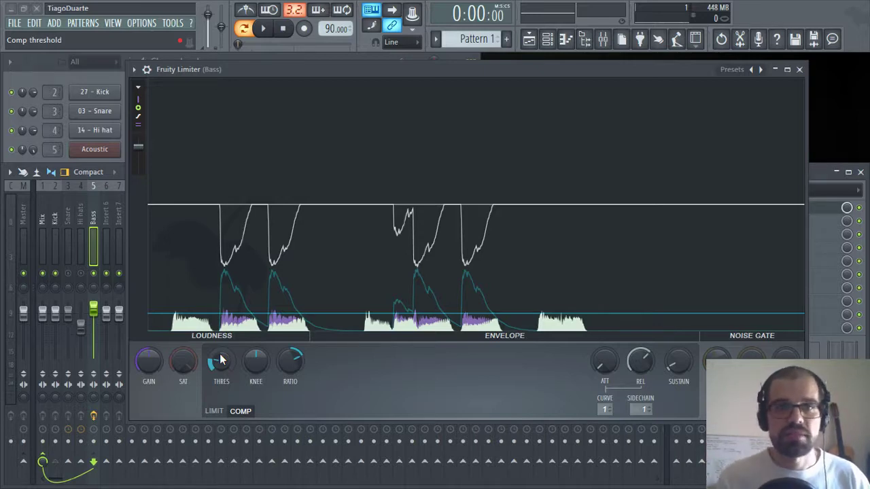
key("space")
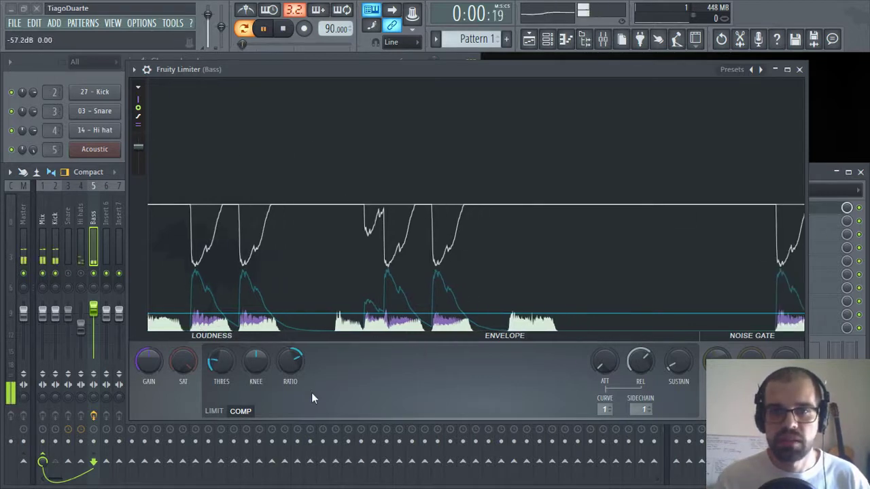
left_click(860, 209)
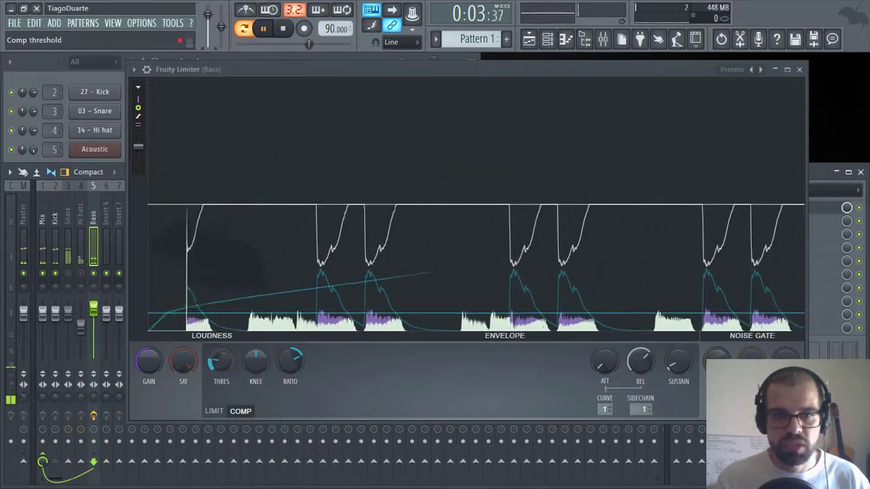
- Raise the compressor threshold slightly, adjust the release time and set the curve to 2
left_click_drag(228, 370, 228, 366)
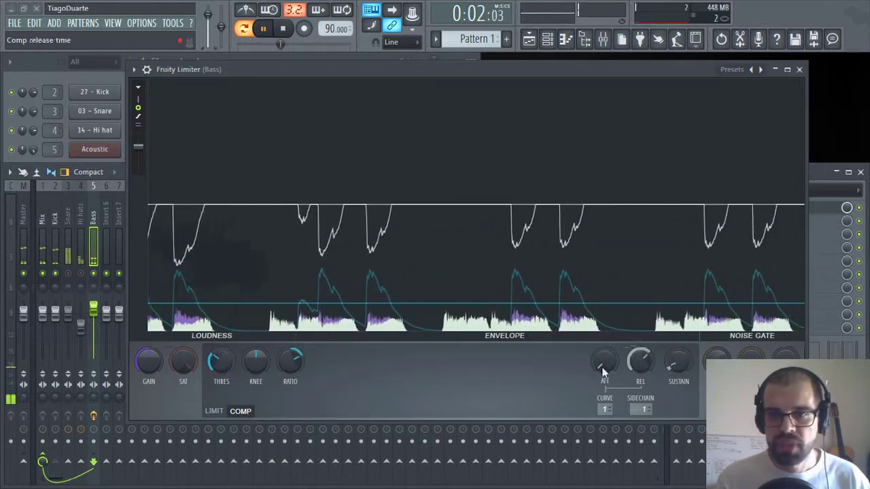
left_click_drag(640, 362, 639, 359)
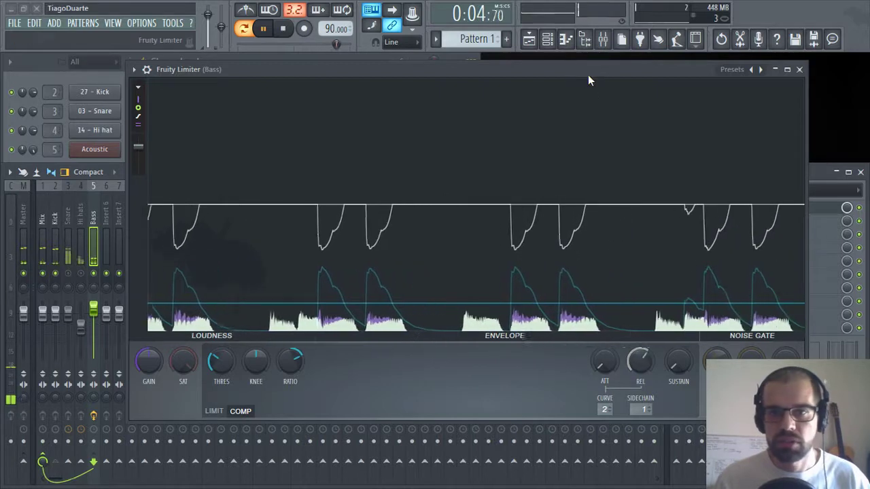
- Uncover the Bass track's effect slots and bypass and re-enable Fruity Limiter during playback to compare the sound
left_click_drag(587, 71, 489, 63)
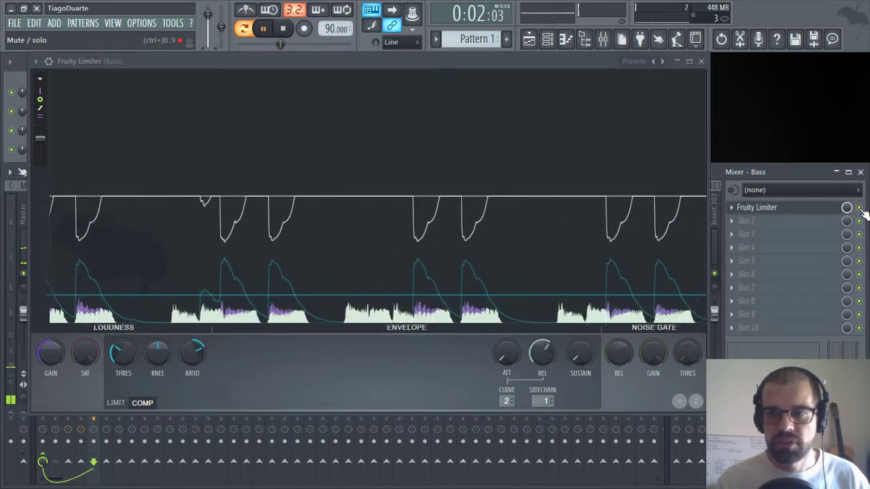
left_click(859, 208)
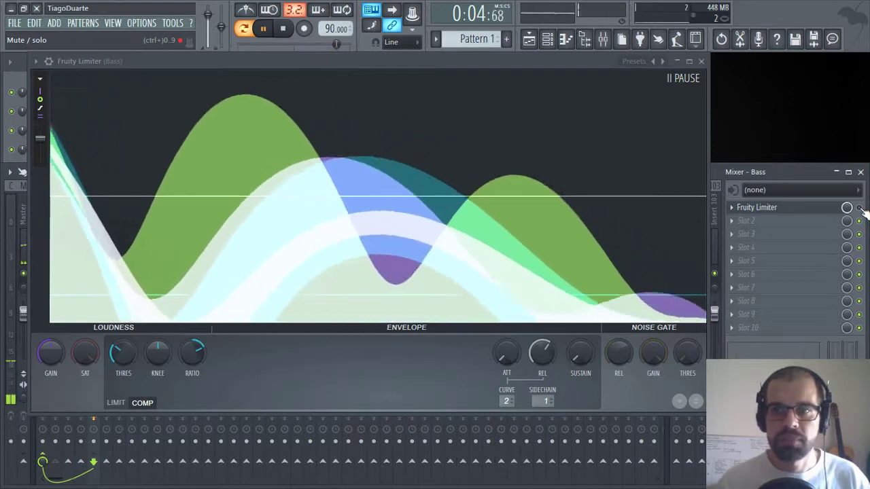
left_click(859, 208)
- Close the Fruity Limiter window and select the Master track in the mixer
left_click_drag(497, 60, 521, 64)
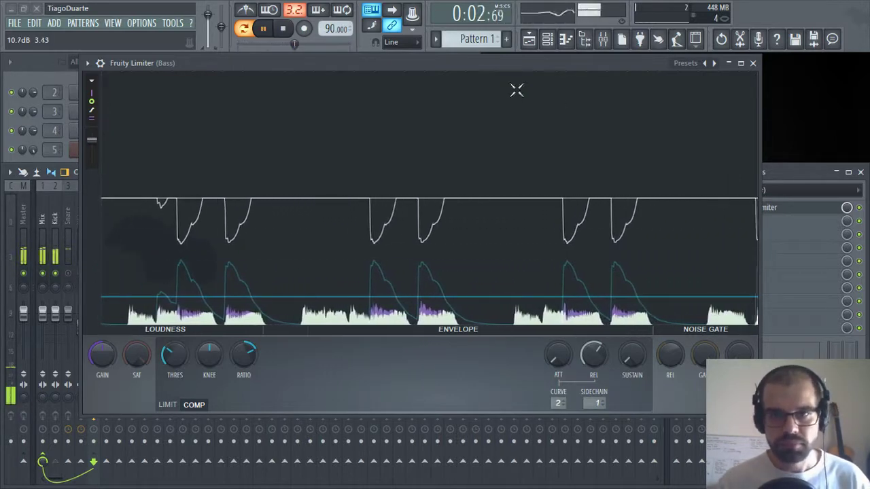
left_click(753, 64)
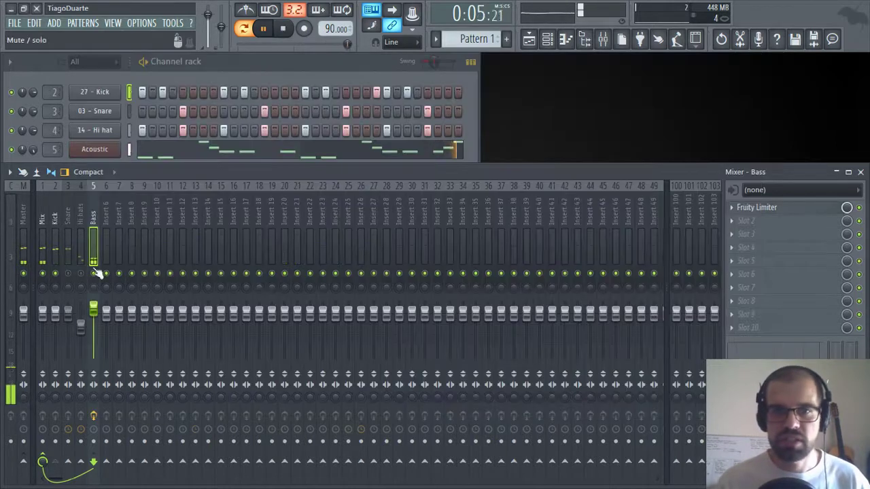
left_click(23, 218)
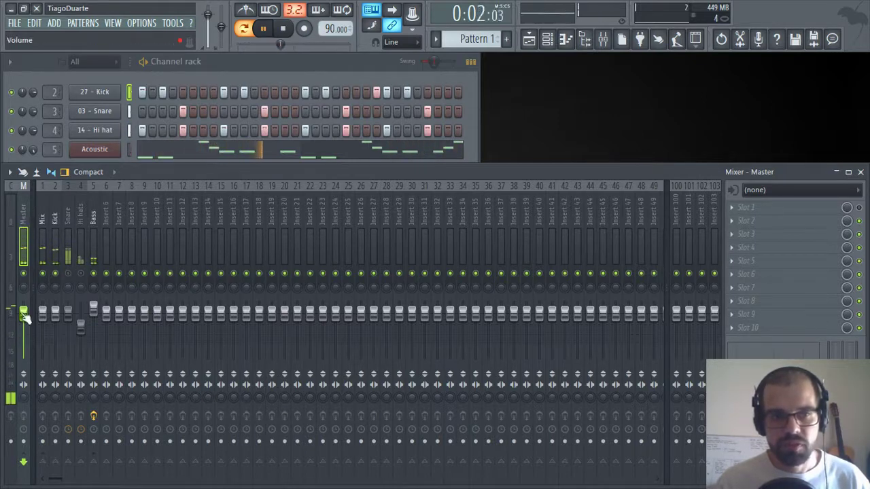
- Alternate between the Bass and Master tracks during playback to compare the master level with Fruity Limiter enabled and bypassed
left_click(93, 216)
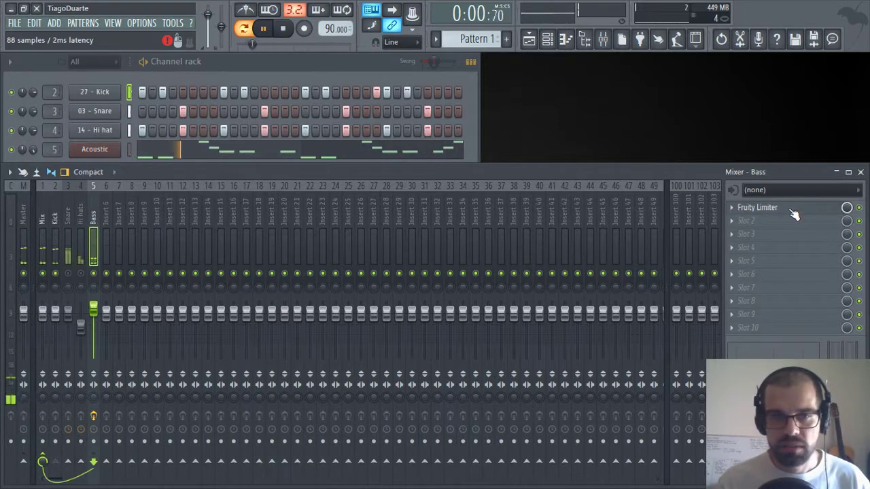
left_click(27, 216)
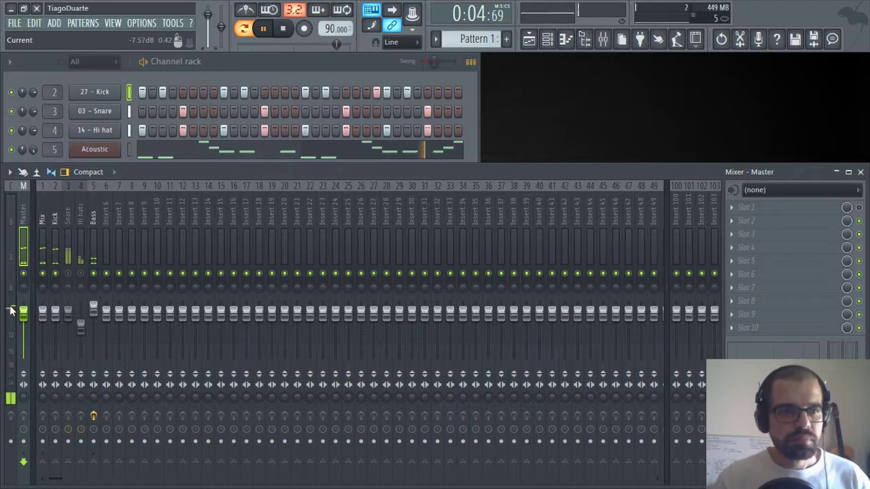
left_click(91, 215)
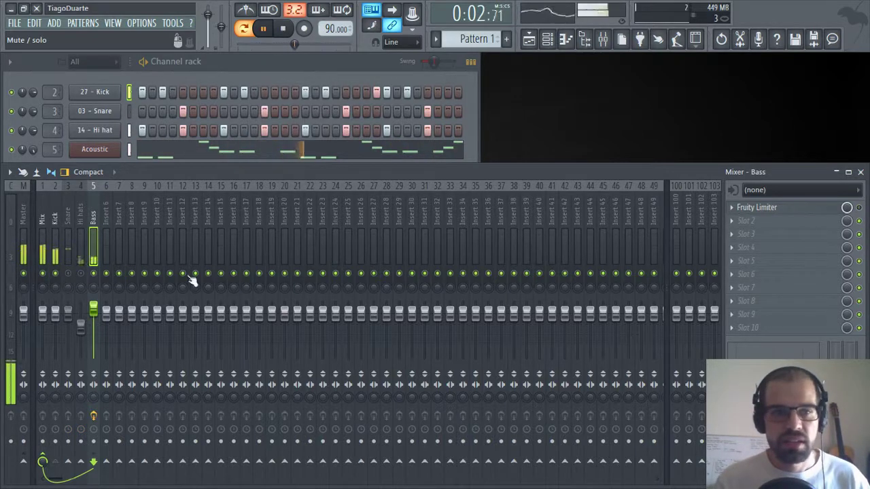
left_click(24, 263)
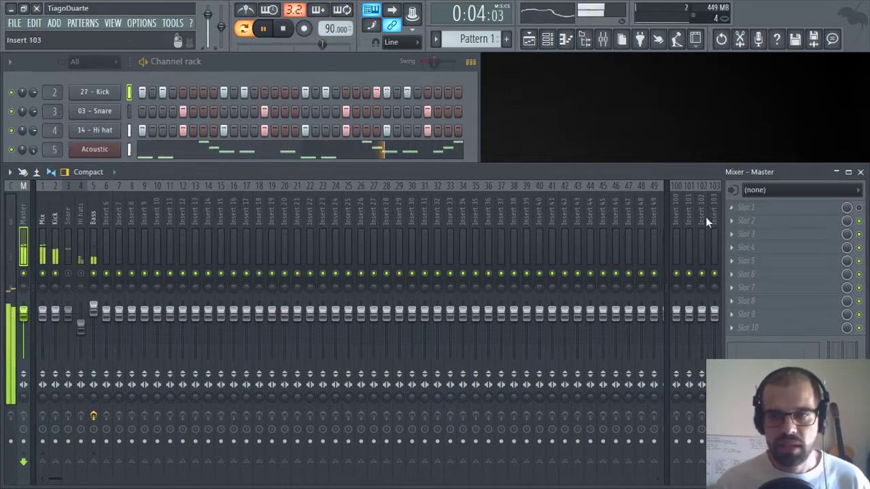
left_click(97, 222)
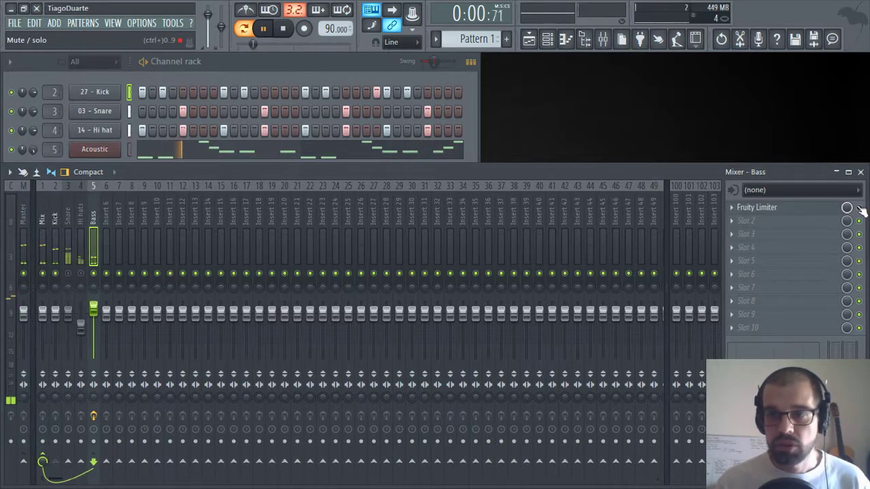
left_click(24, 216)
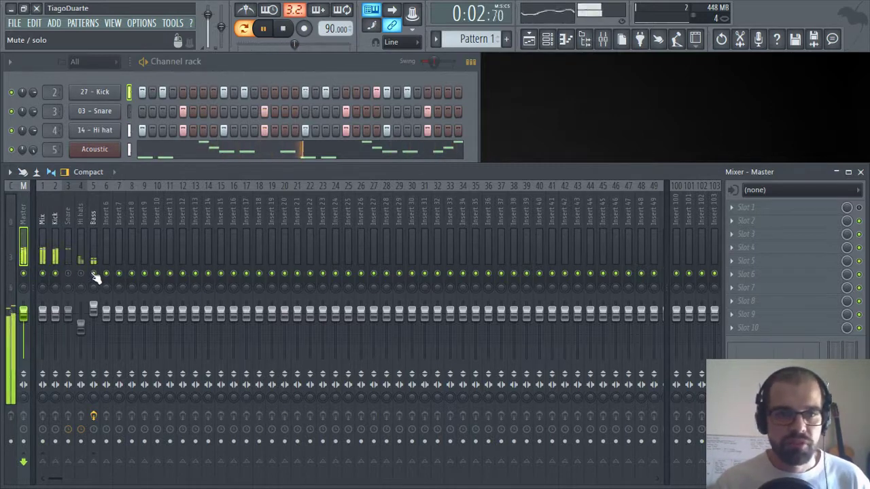
- Check the Bass and Kick tracks and bypass Fruity Limiter on the Bass track
left_click(93, 212)
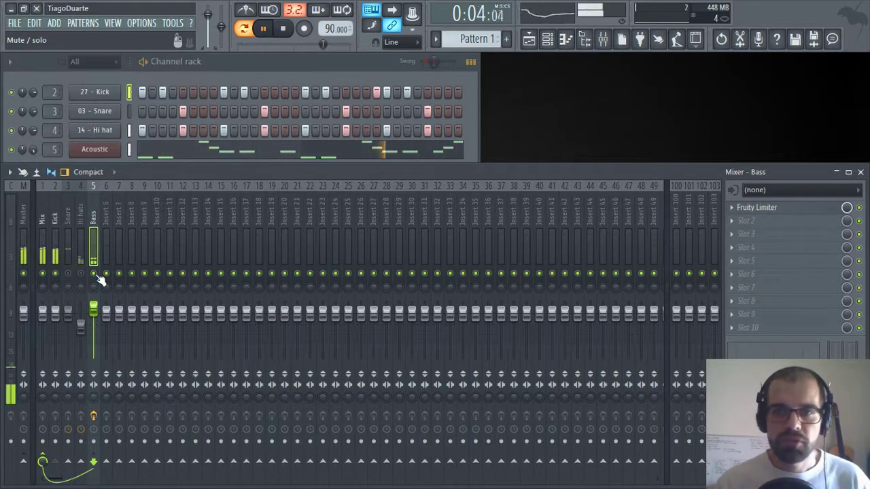
left_click(56, 215)
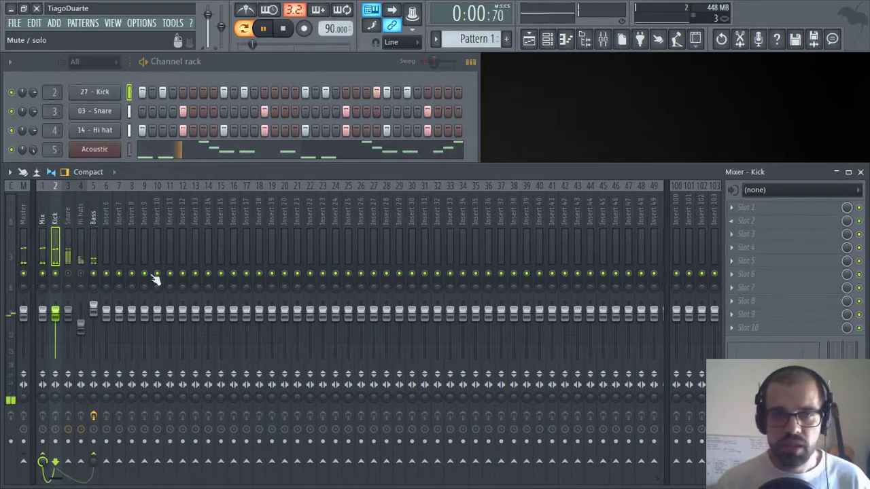
left_click(93, 214)
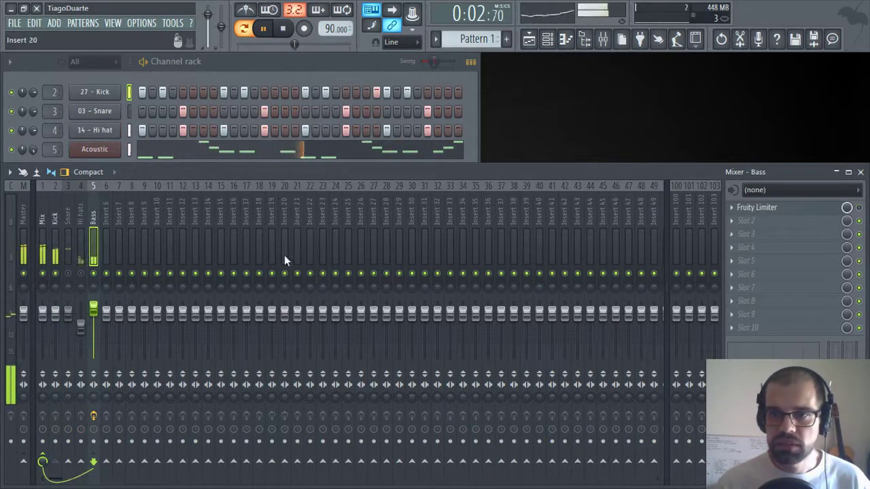
- Load Fruity Peak Controller in the Kick track's first effect slot and move its window over the channel rack
left_click(57, 214)
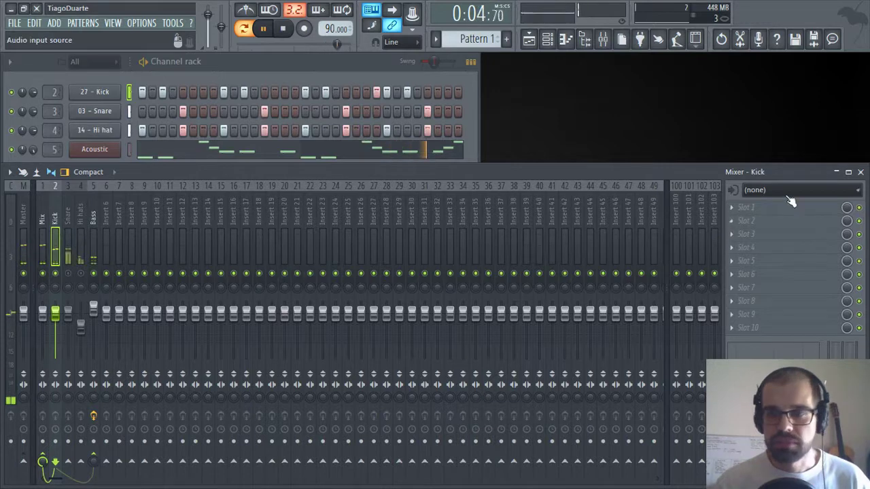
left_click(747, 207)
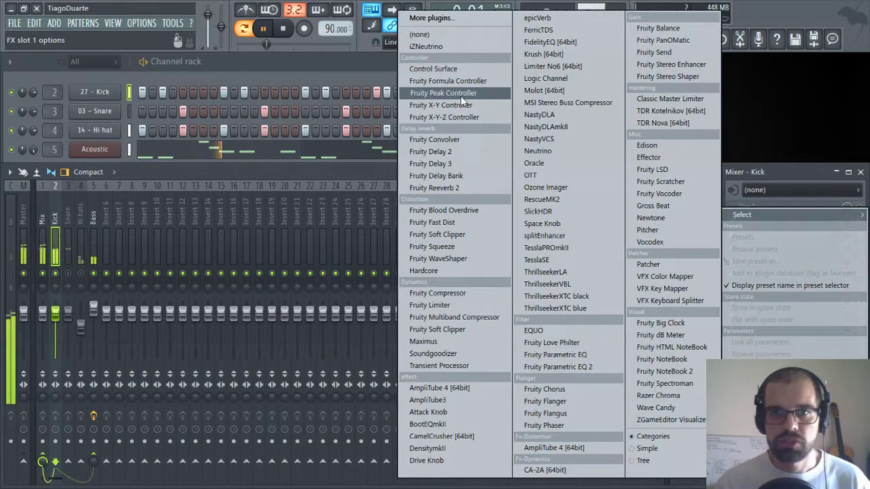
left_click(430, 96)
left_click_drag(468, 71, 328, 82)
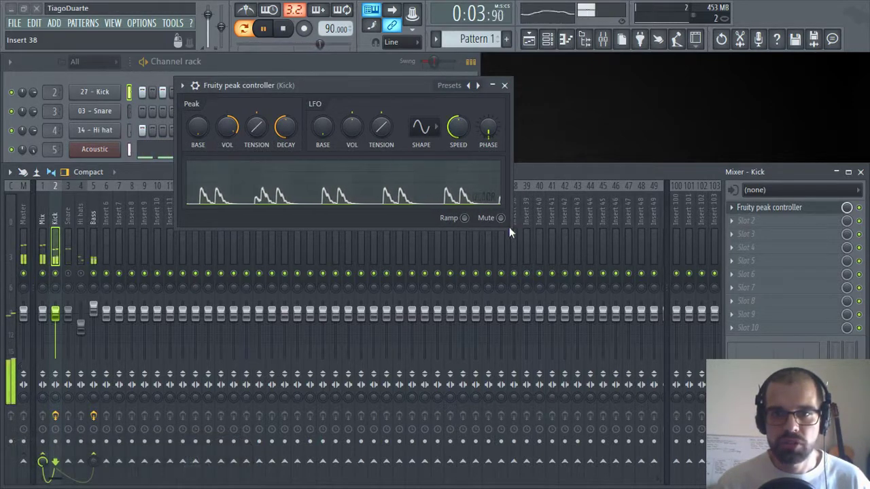
- Enlarge the Fruity Peak Controller graph, raise the Peak volume slightly and close the plugin window
left_click_drag(512, 227, 511, 299)
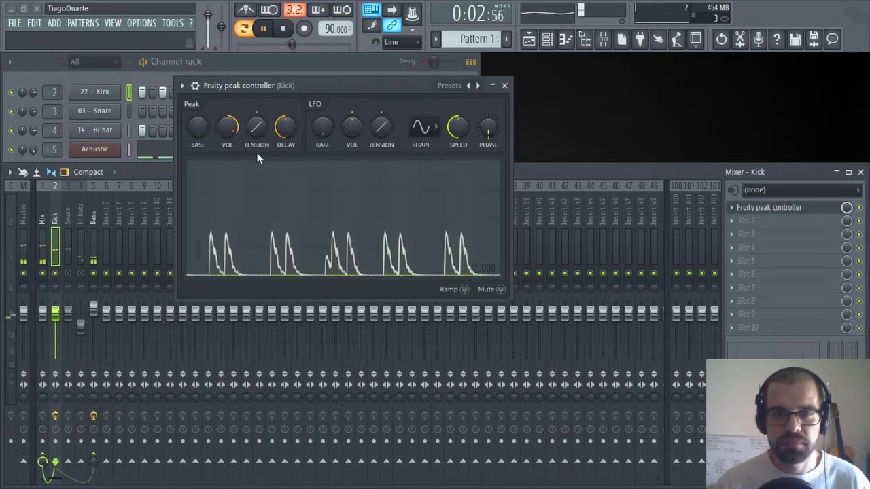
mouse_move(232, 127)
left_mouse_down()
mouse_move(232, 100)
mouse_move(231, 120)
left_mouse_up()
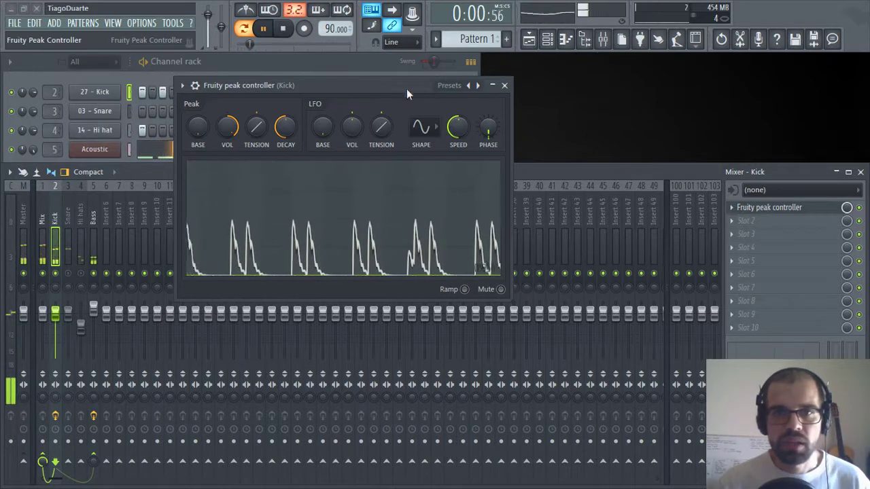
left_click(505, 87)
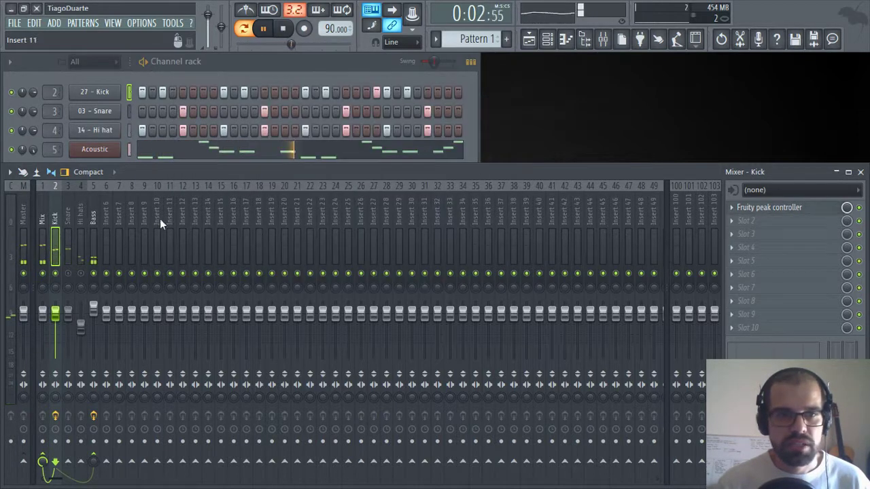
- Load Fruity Parametric EQ 2 in the Bass track's second effect slot and move its window upward
left_click(94, 222)
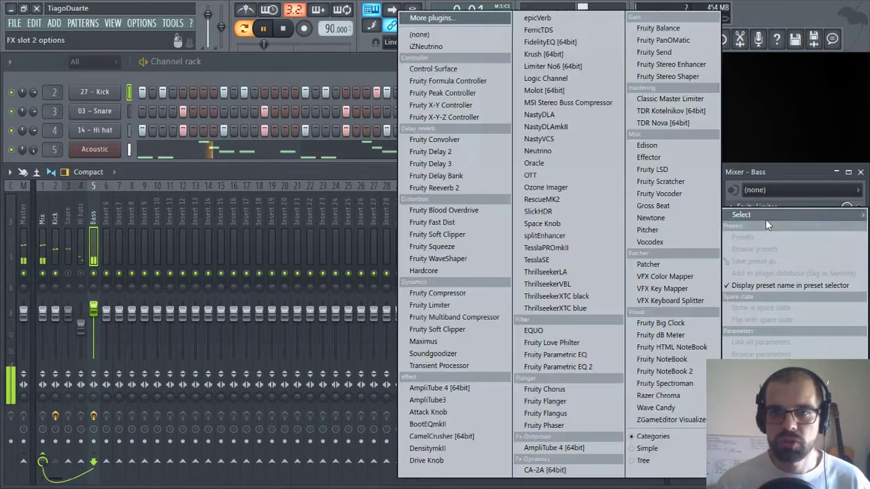
left_click(773, 221)
left_click(561, 370)
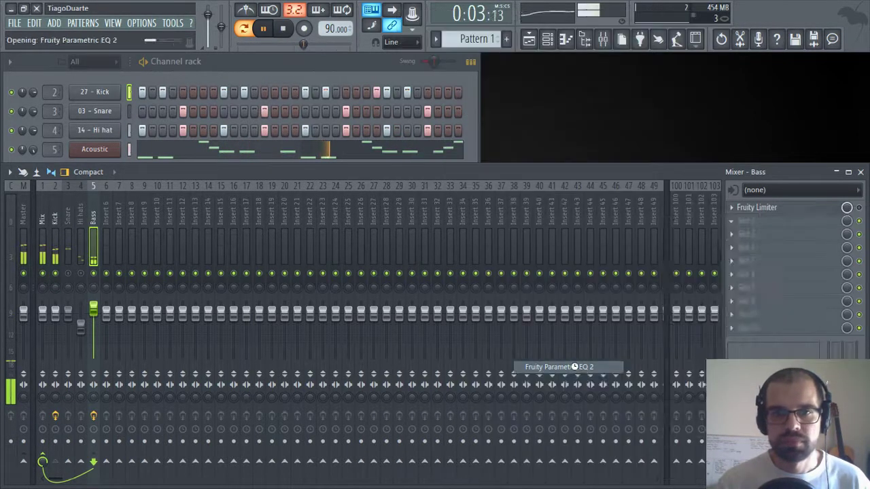
left_click_drag(520, 228, 460, 100)
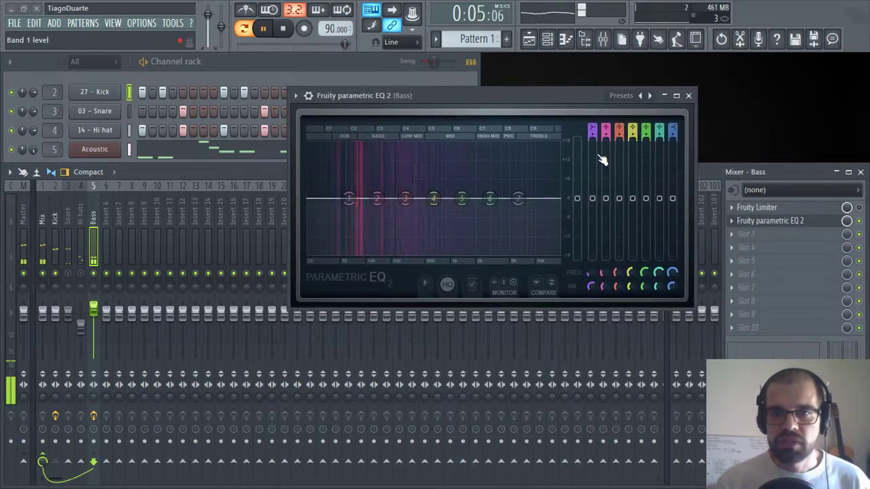
- Set EQ band 1's frequency to 100 Hz, lower its level to -18 dB and stop playback
left_click_drag(593, 277, 593, 263)
left_click_drag(592, 199, 594, 259)
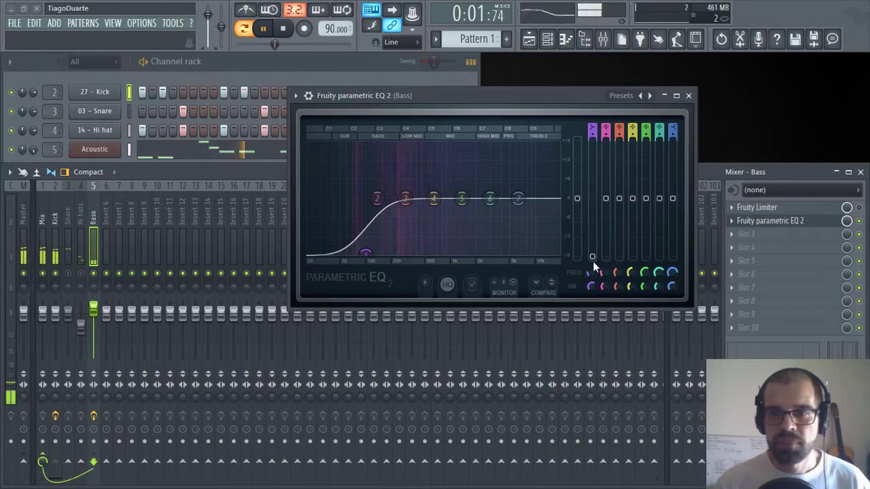
key("space")
- Return band 1's level to 0 dB, try cutting it to -18 dB once more and reset it to 0 dB
left_click(593, 257)
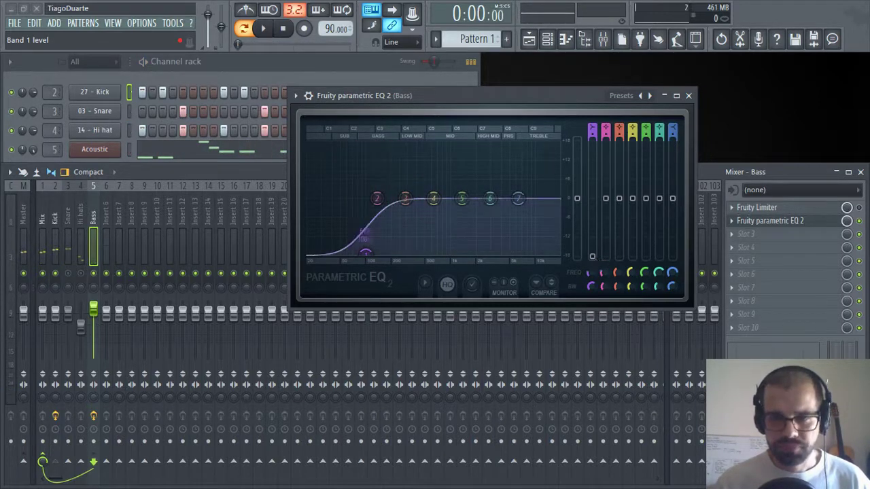
mouse_move(593, 256)
left_mouse_down()
mouse_move(593, 198)
mouse_move(593, 257)
left_mouse_up()
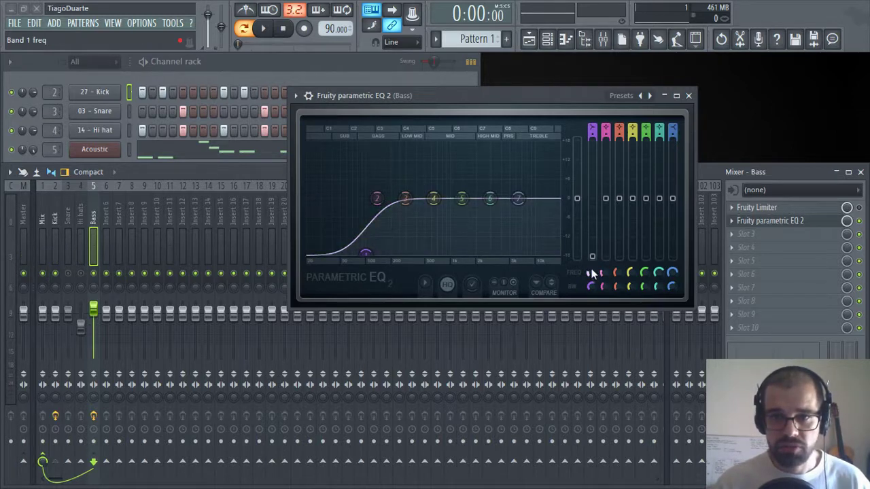
left_click_drag(591, 256, 592, 214)
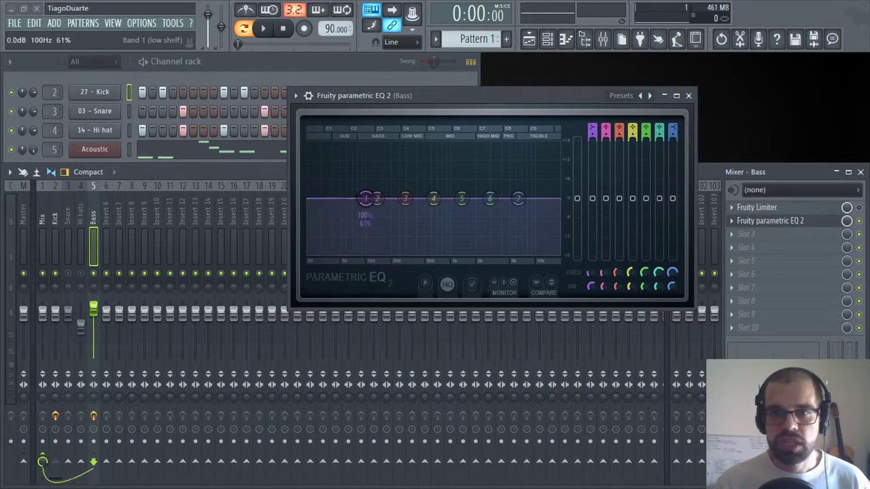
mouse_move(591, 197)
left_mouse_down()
mouse_move(591, 248)
mouse_move(591, 197)
left_mouse_up()
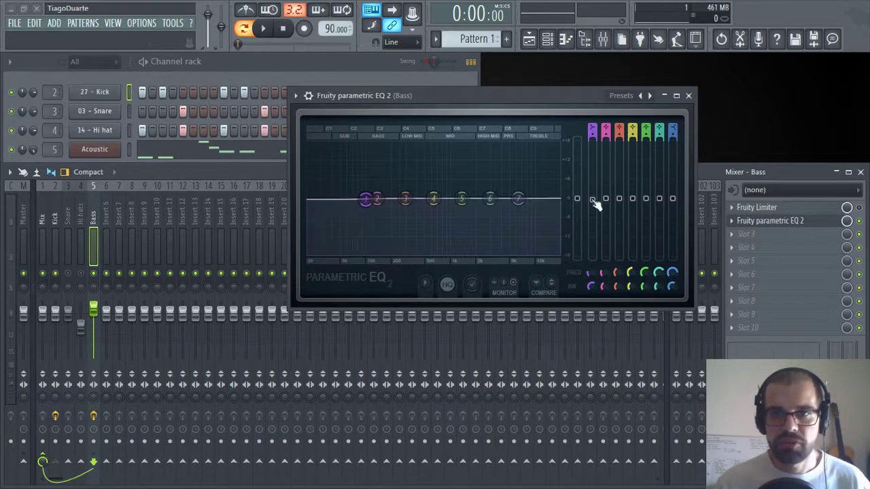
mouse_move(592, 199)
left_mouse_down()
mouse_move(591, 235)
mouse_move(592, 199)
left_mouse_up()
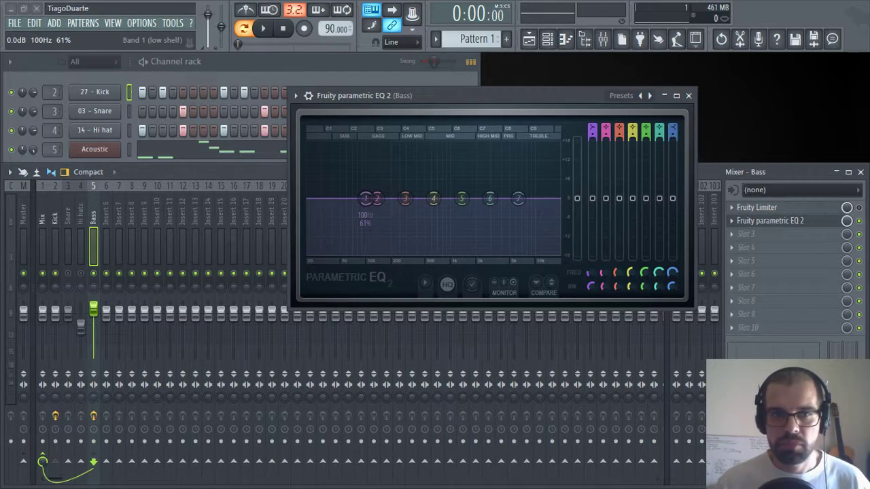
left_click_drag(364, 198, 365, 252)
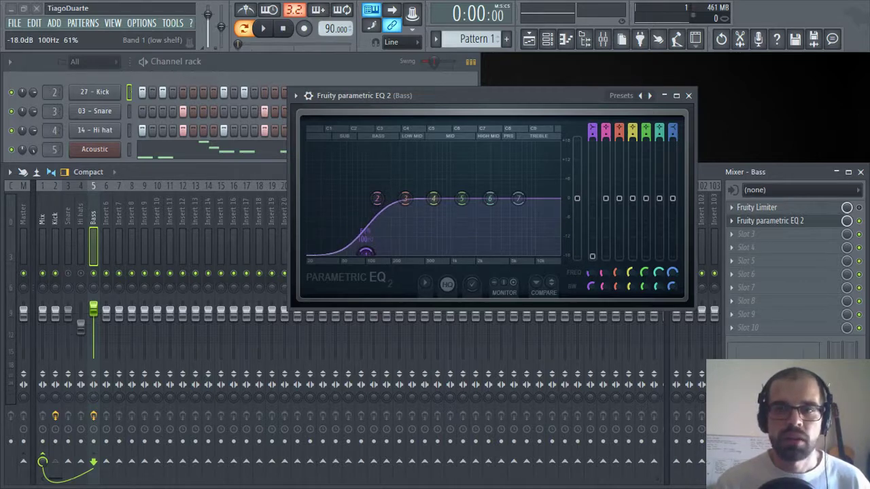
left_click_drag(592, 256, 592, 198)
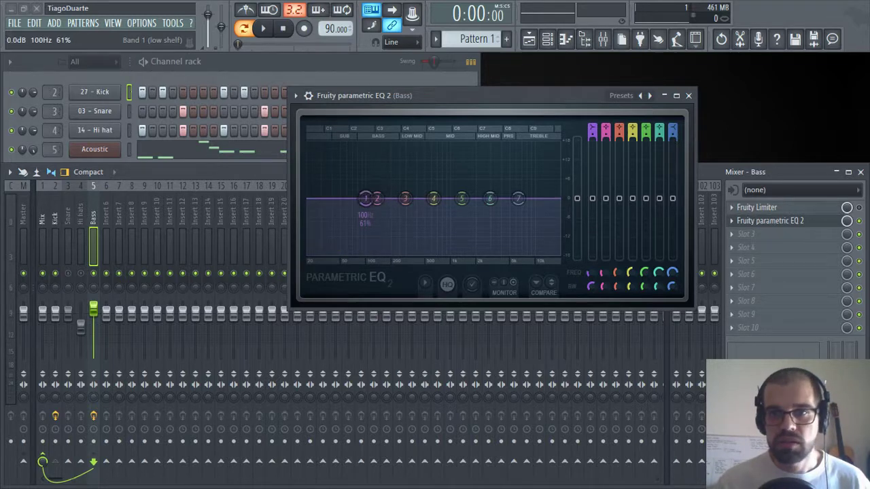
- Link band 1's level to the internal controller Peak ctrl - Peak with the default Input mapping formula and accept
right_click(593, 201)
left_click(639, 304)
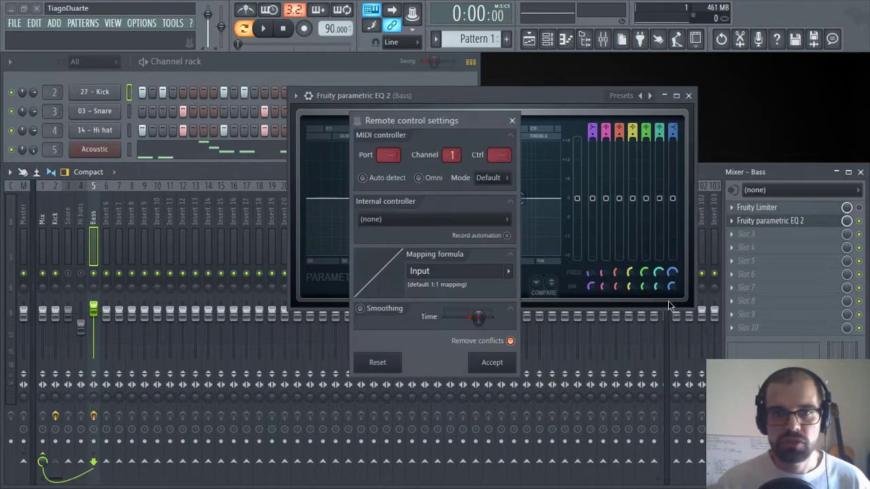
left_click(408, 219)
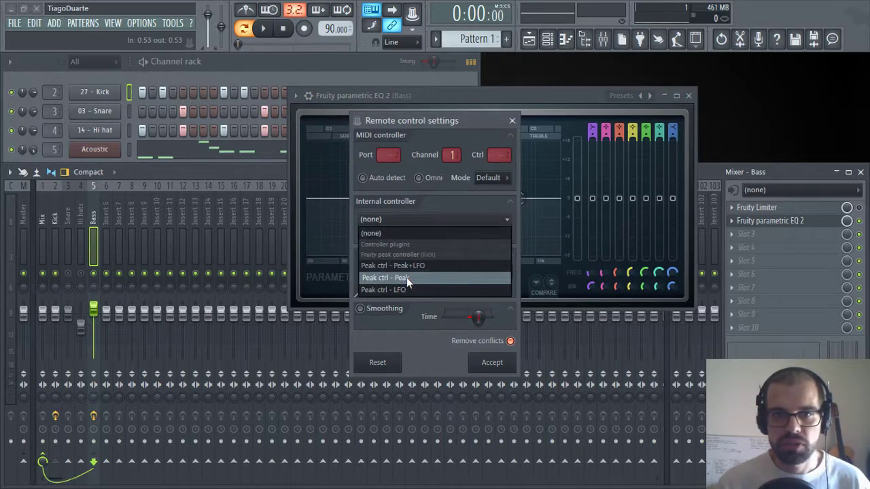
left_click(407, 277)
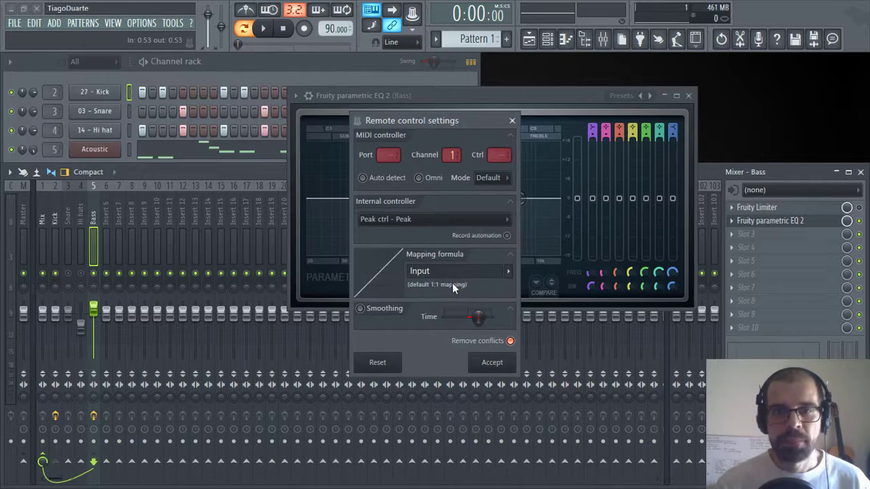
left_click_drag(426, 122, 399, 95)
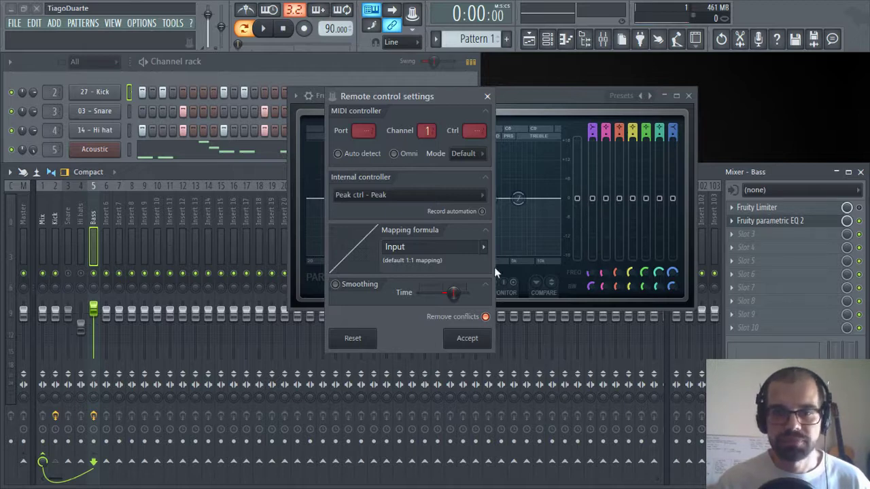
left_click(467, 339)
- Move the EQ window aside, pull band 1 down to -18 dB and briefly play the pattern to check the link
left_click_drag(408, 95, 366, 85)
left_click_drag(314, 190, 315, 245)
key("space")
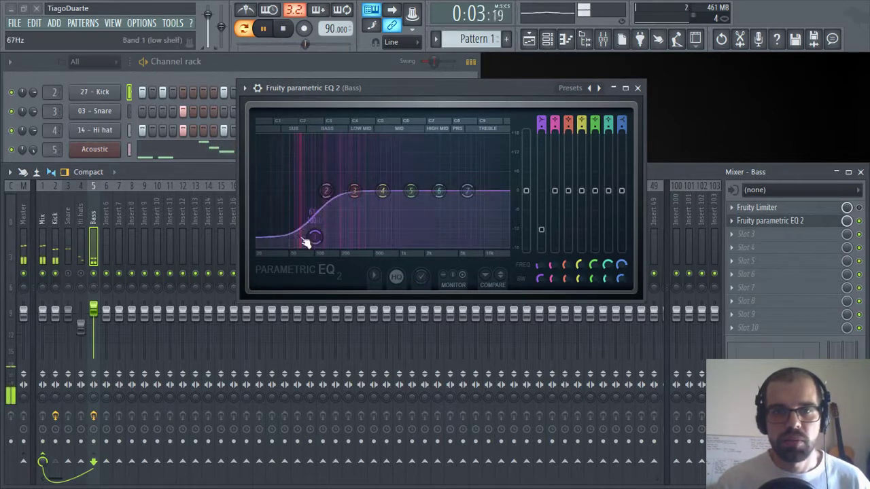
key("space")
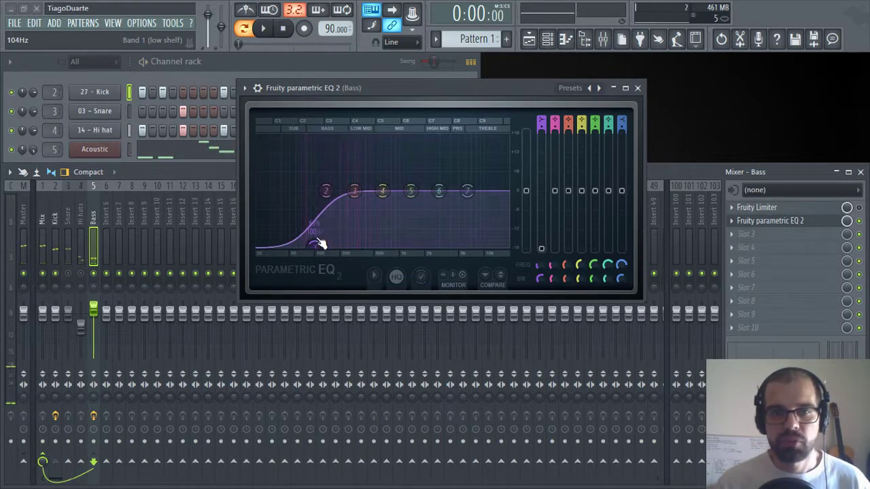
- Open the Kick track's Fruity Peak Controller, arrange it directly above the Bass EQ window and play the pattern to watch both
left_click(53, 216)
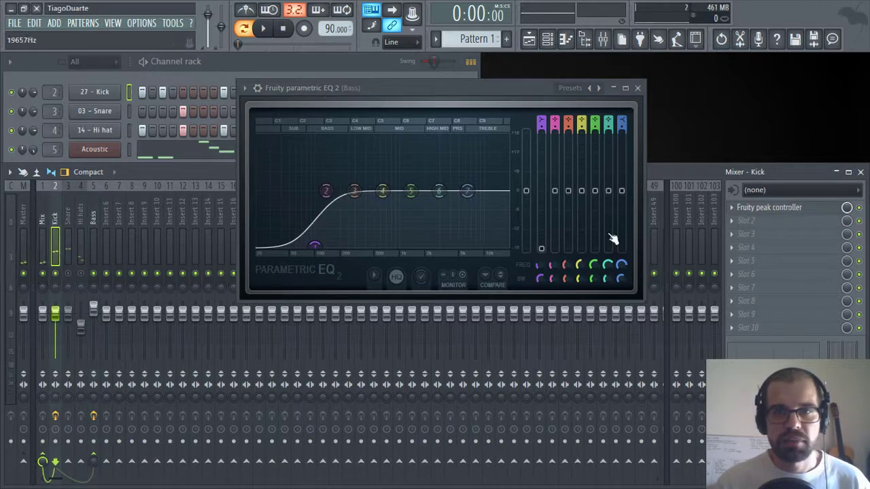
left_click(771, 208)
left_click_drag(565, 254, 604, 258)
left_click_drag(395, 81, 496, 27)
left_click_drag(466, 247, 468, 195)
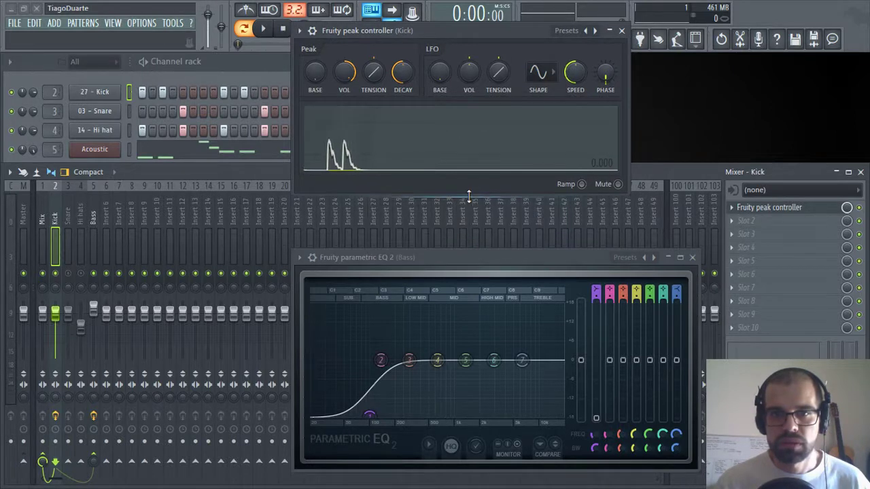
left_click(466, 247)
left_click(466, 256)
left_click_drag(465, 256, 465, 206)
key("space")
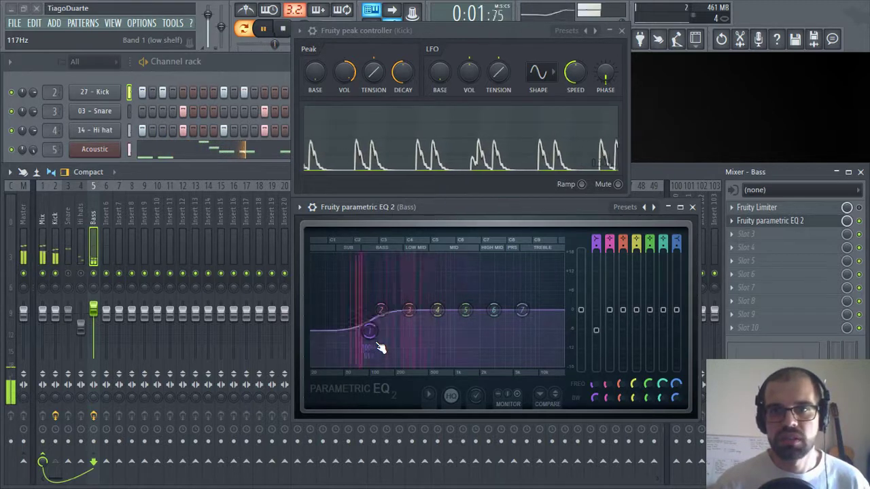
- Set band 1's controller link to the Inverted mapping formula, accept it and briefly play the pattern to check the EQ movement
key("space")
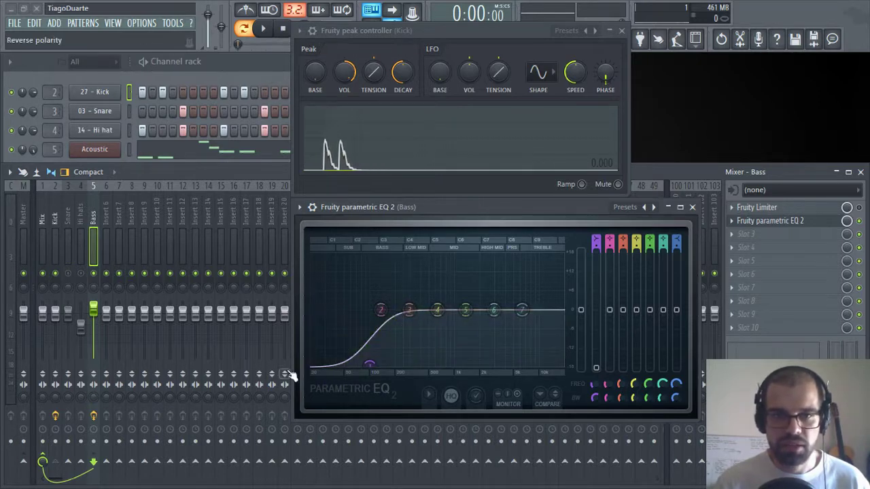
right_click(598, 369)
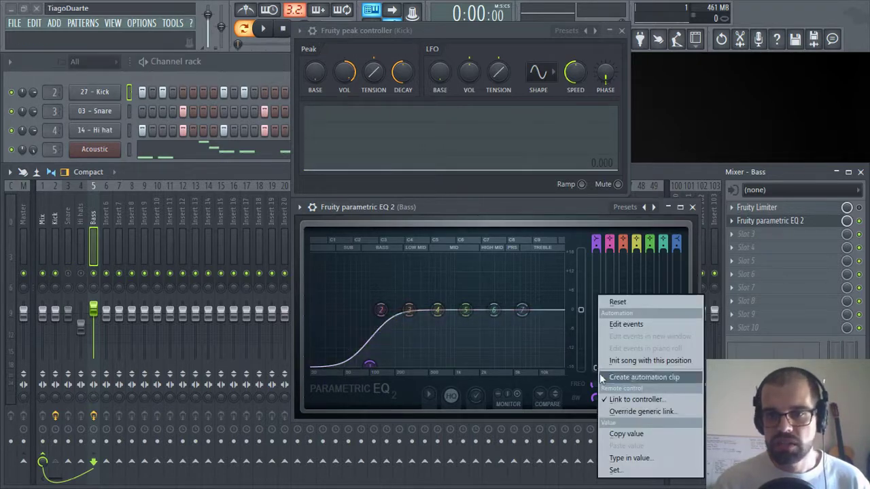
left_click(636, 399)
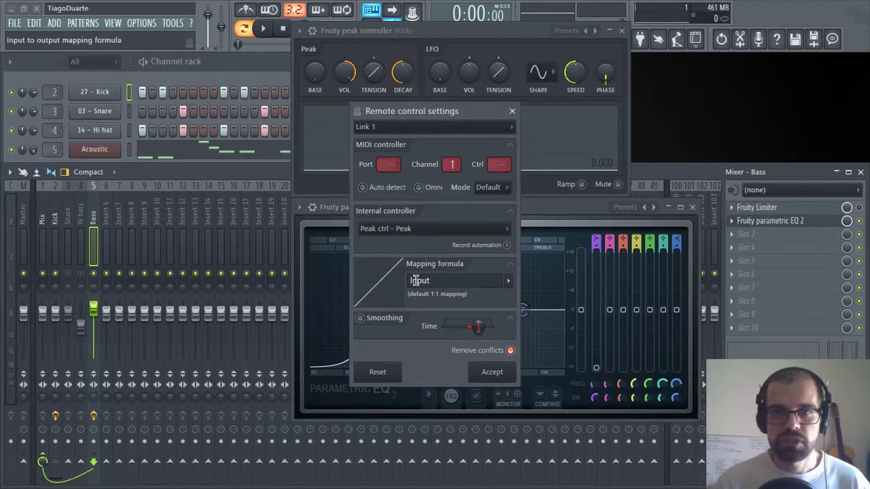
left_click(509, 282)
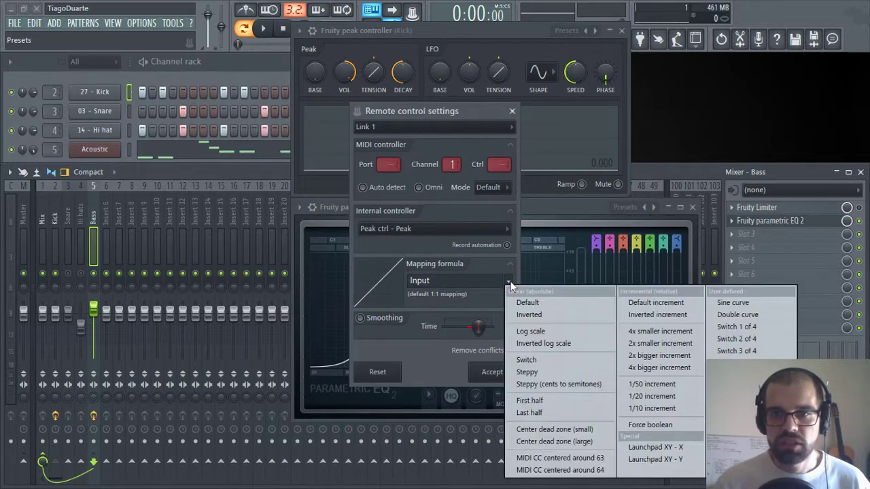
left_click(542, 315)
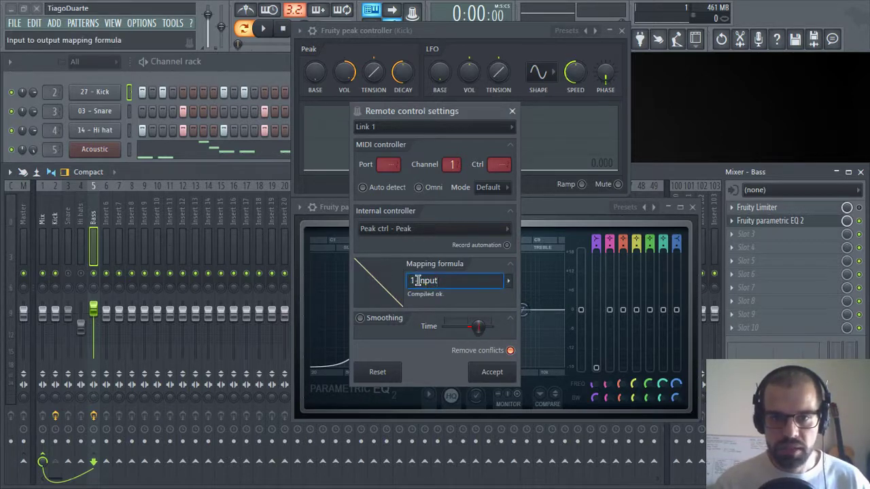
left_click(462, 282)
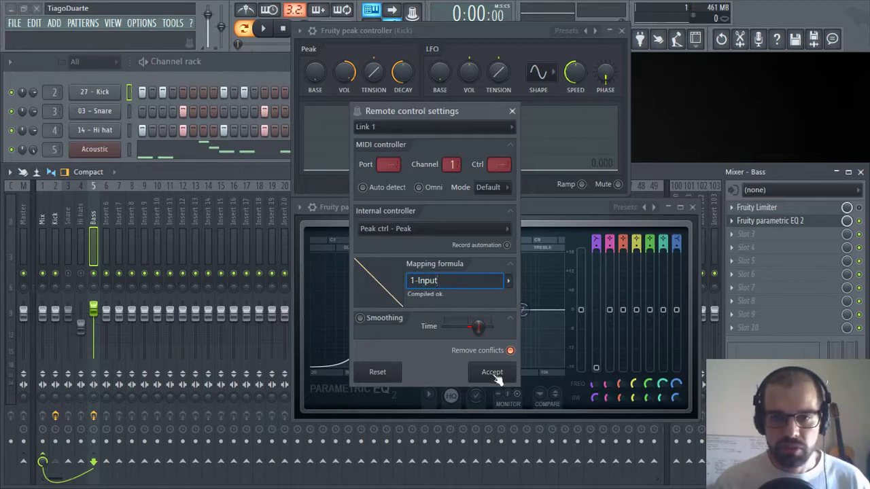
left_click(492, 372)
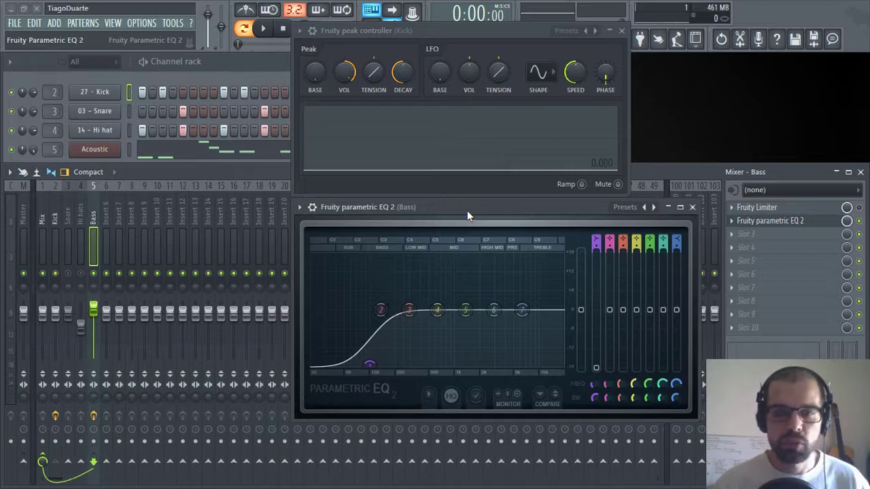
key("space")
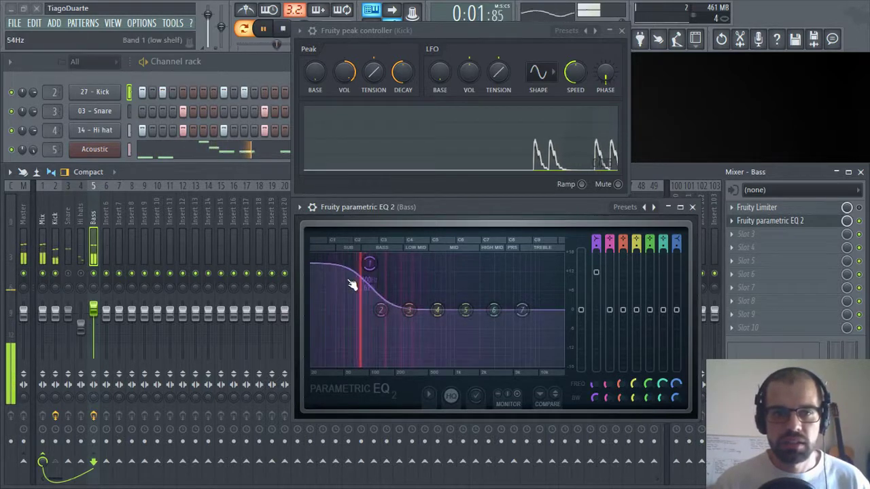
key("space")
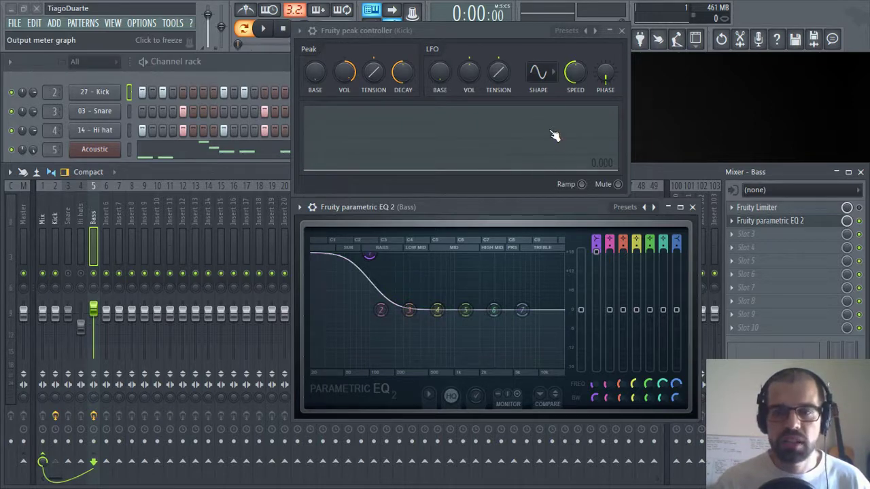
- Change the mapping formula of band 1's controller link to 0.5-Input, accept it and play the pattern
mouse_move(600, 253)
left_mouse_down()
mouse_move(596, 367)
mouse_move(595, 253)
left_mouse_up()
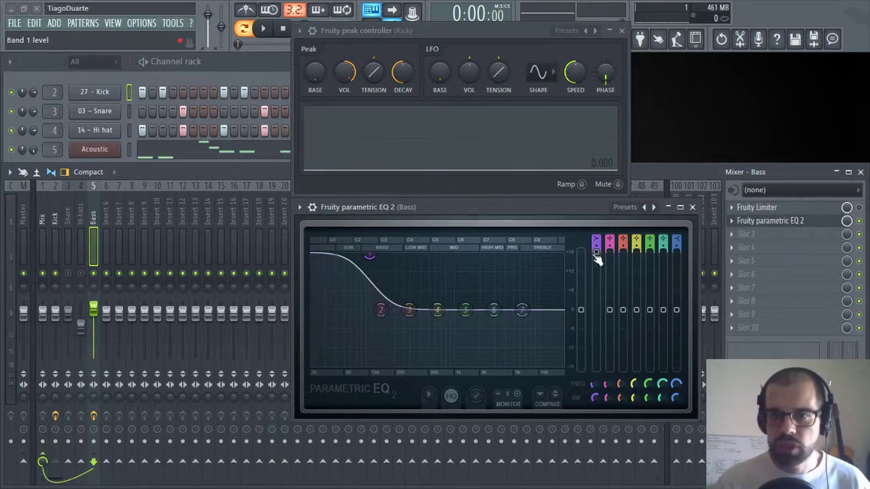
right_click(598, 256)
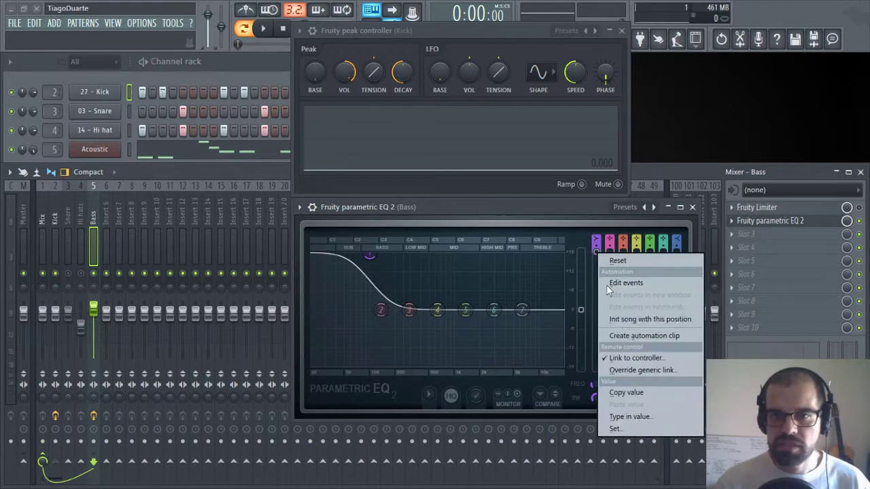
left_click(639, 358)
left_click_drag(448, 110, 363, 67)
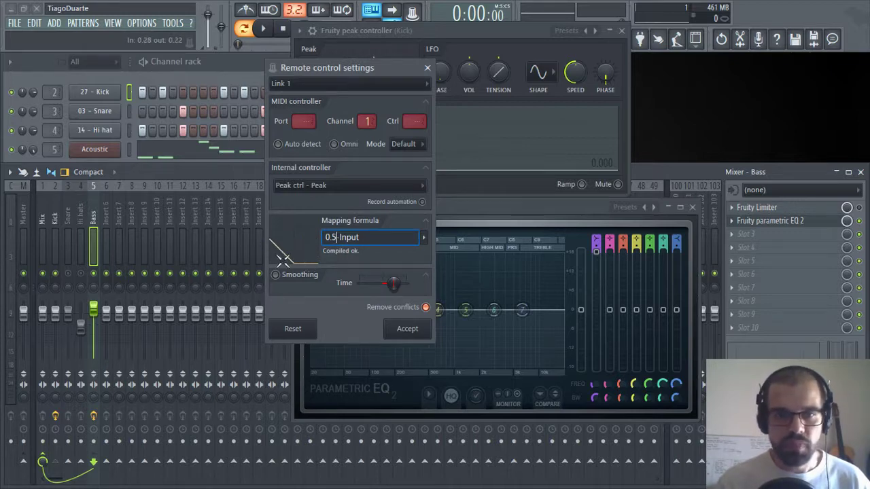
left_click(407, 329)
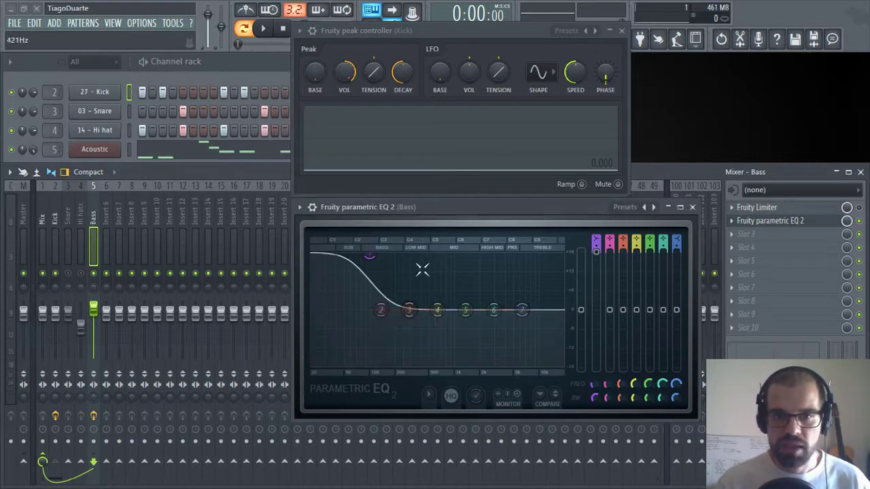
key("space")
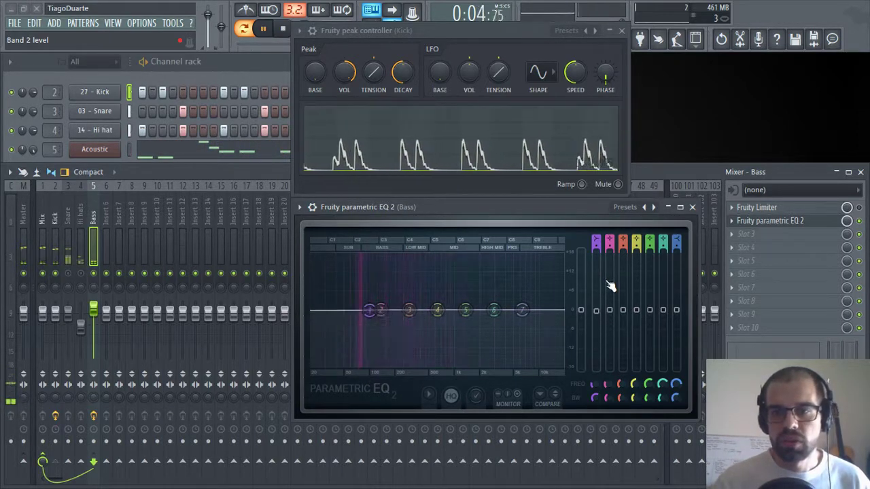
- Close the Bass EQ and Kick peak controller windows and select the Master track to watch its level during playback
left_click(692, 206)
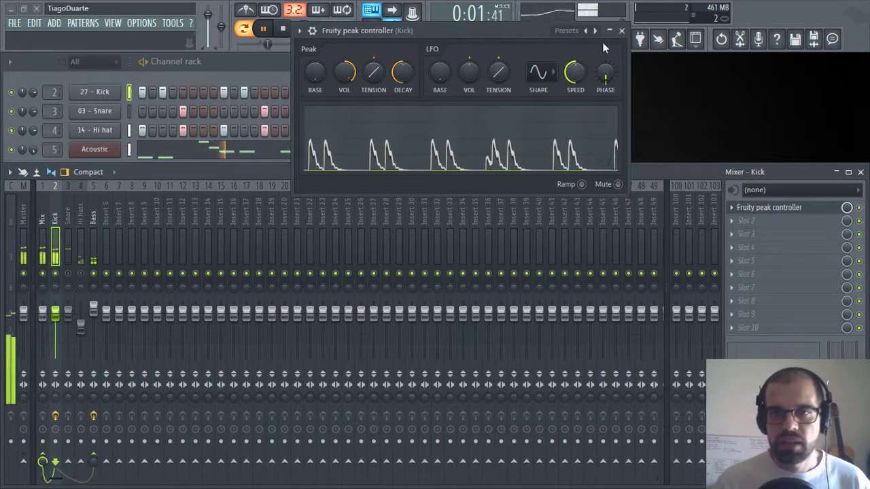
left_click(621, 30)
left_click(24, 244)
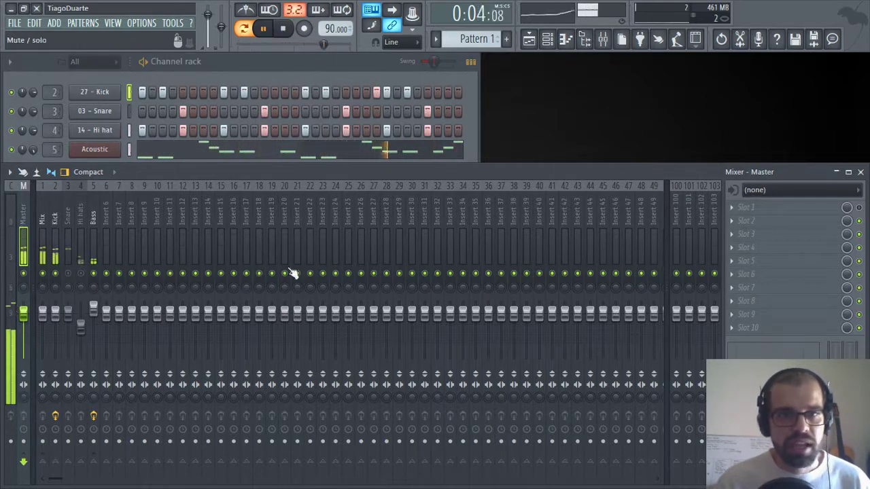
- Toggle Fruity Parametric EQ 2 on the Bass track during playback, compare the level on Master and return to Bass
left_click(93, 209)
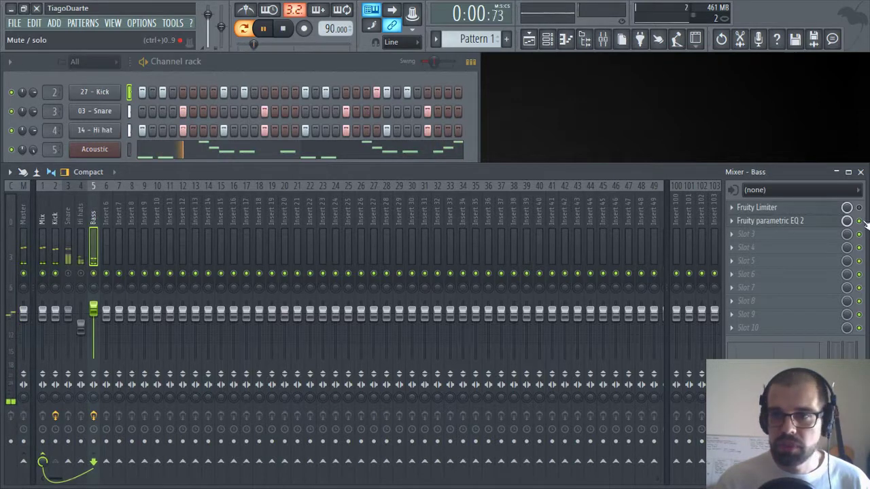
left_click(859, 222)
left_click(23, 217)
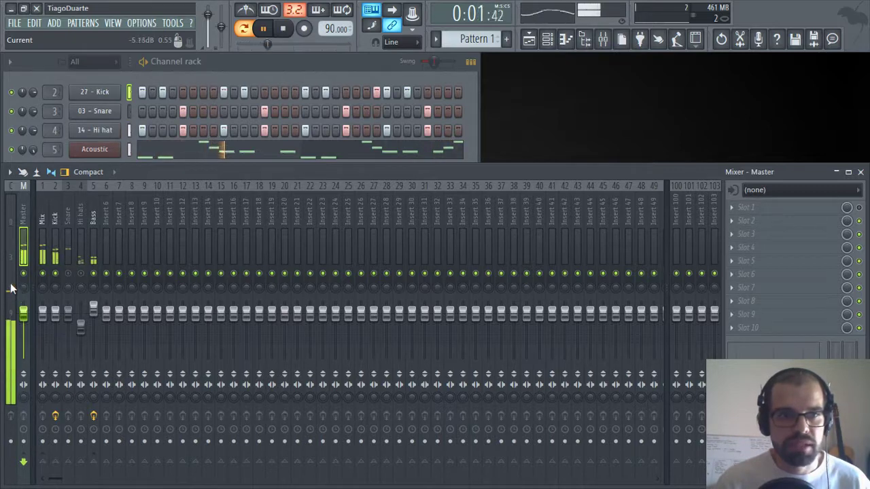
left_click(93, 217)
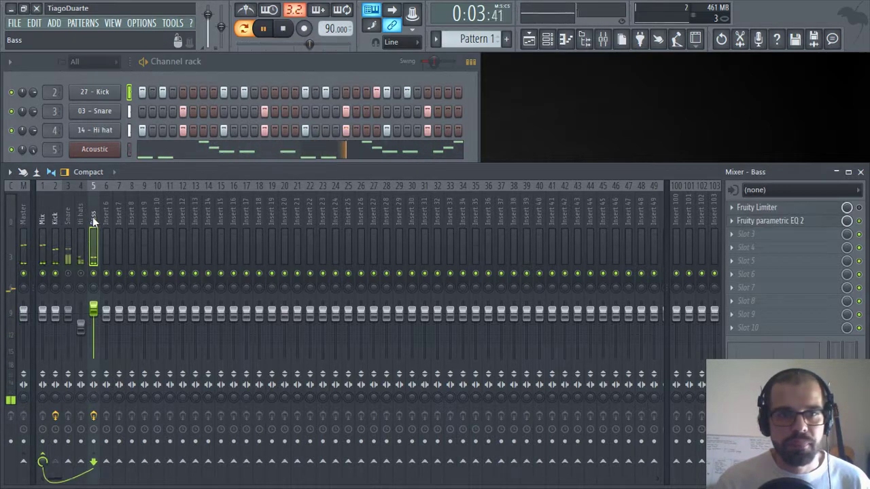
- Reopen Kick's Fruity Peak Controller and Bass's Fruity Parametric EQ 2, stacking the EQ below the controller to watch both during playback
left_click(43, 213)
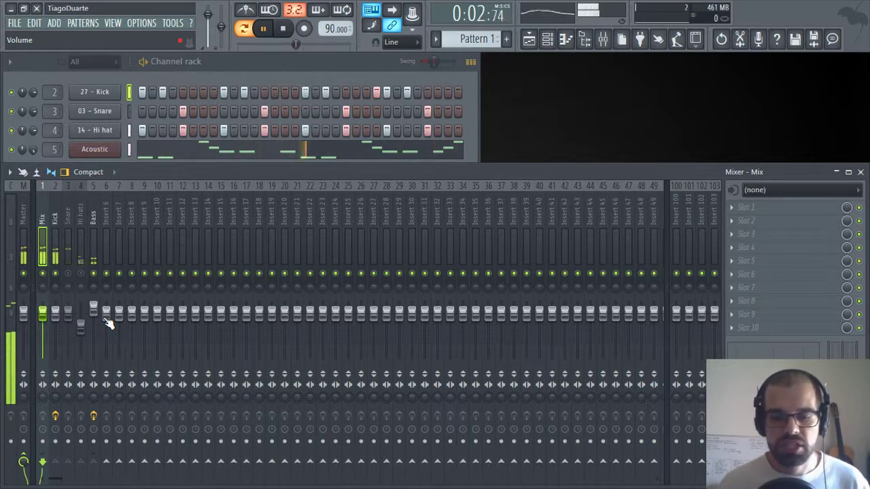
left_click(55, 219)
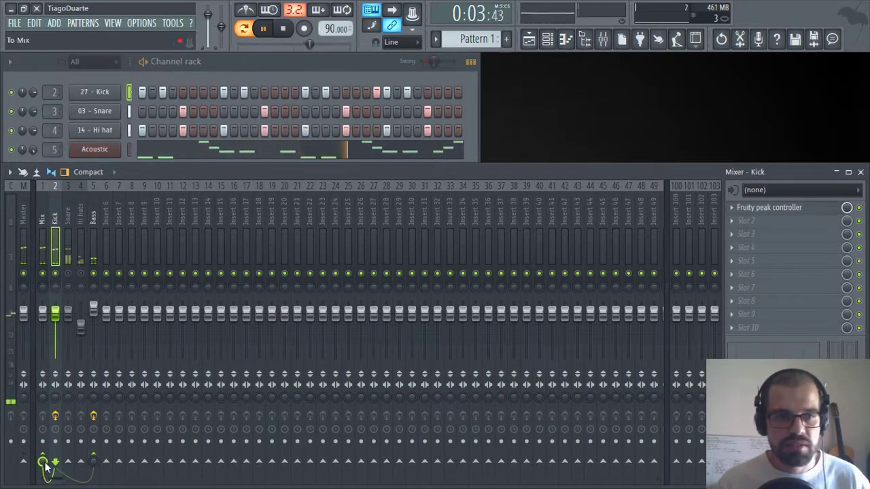
left_click(772, 211)
left_click_drag(492, 34, 374, 72)
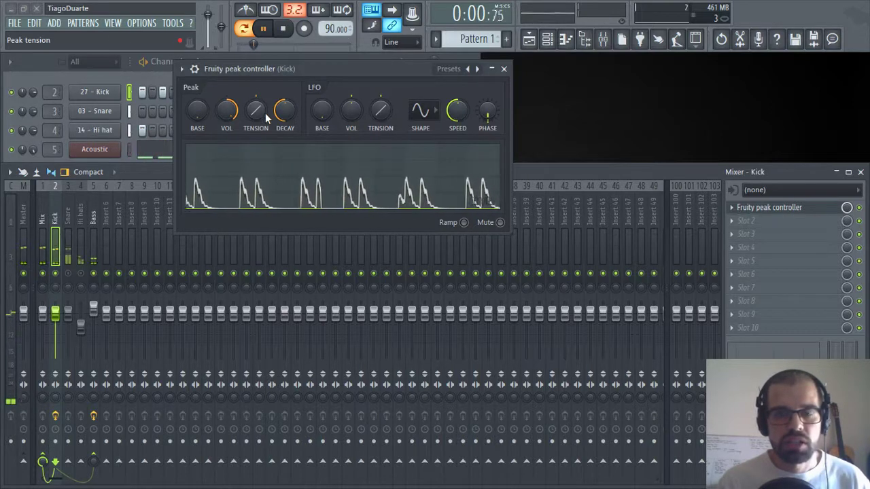
left_click(93, 218)
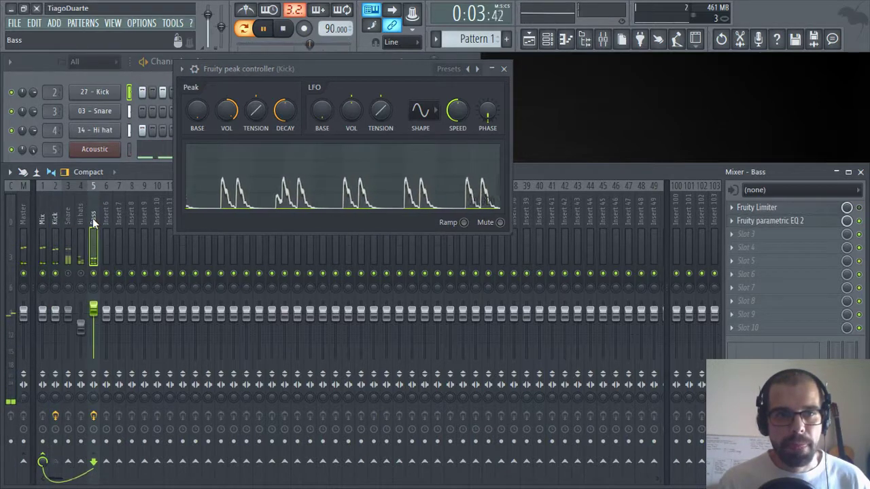
left_click(772, 221)
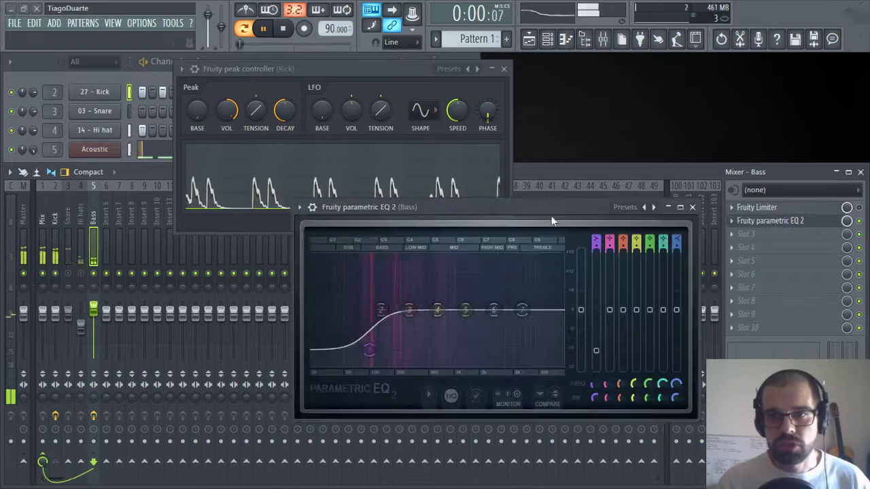
left_click_drag(554, 207, 436, 249)
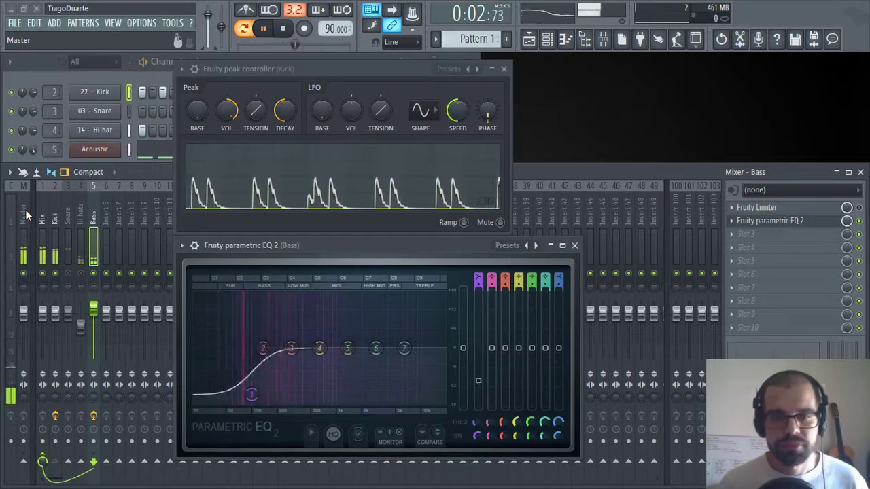
- Close the EQ and peak controller windows and stop playback
left_click(574, 246)
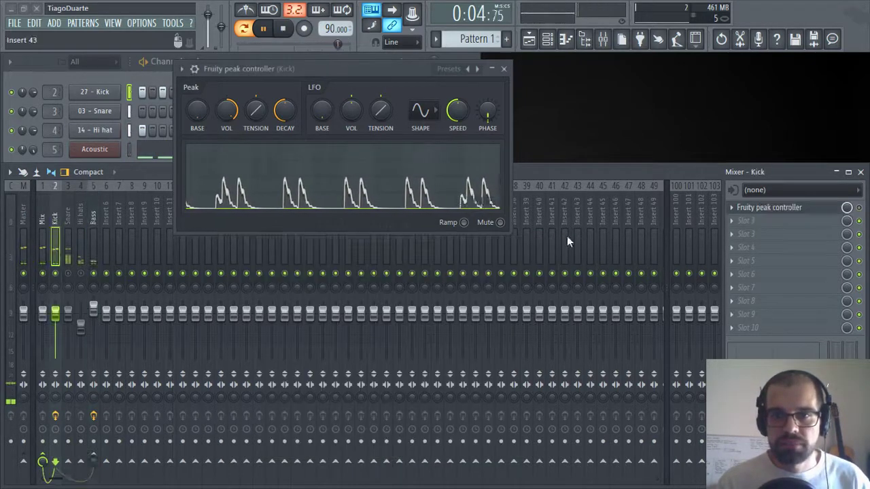
left_click(503, 69)
left_click(284, 28)
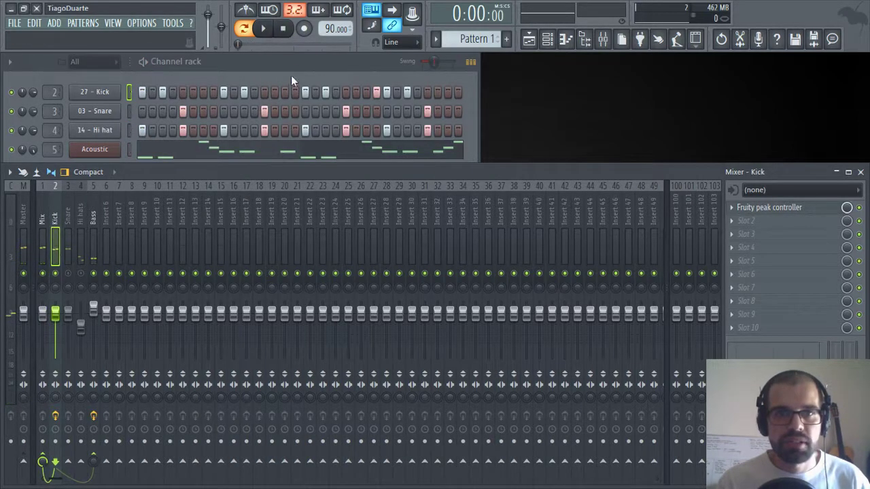